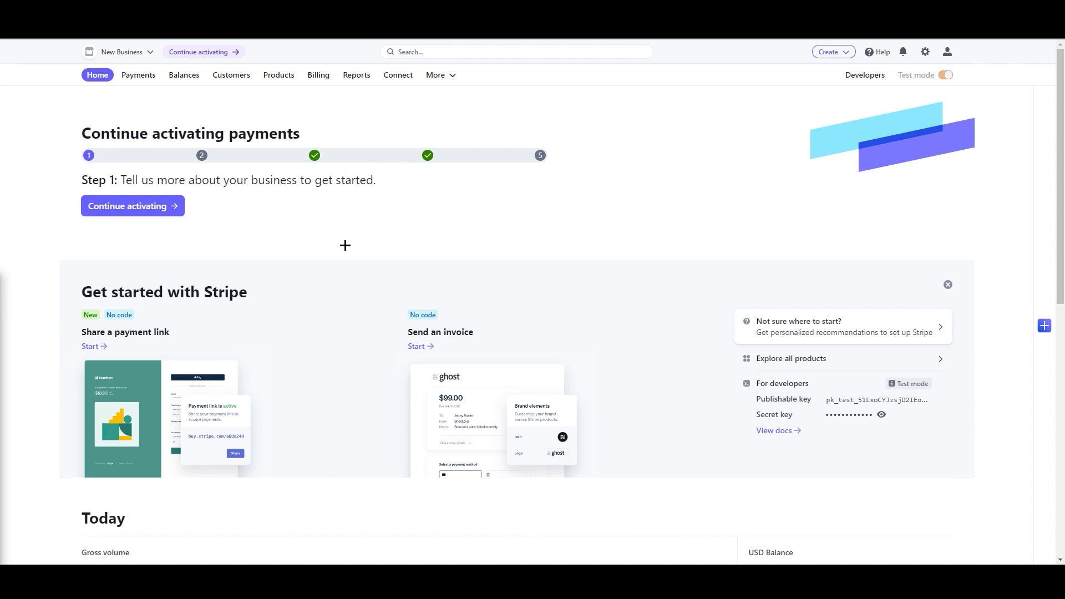
- Start a new product in the product catalogue and name it "Premium plan"
{"action": "left_click", "coordinate": [279, 75]}
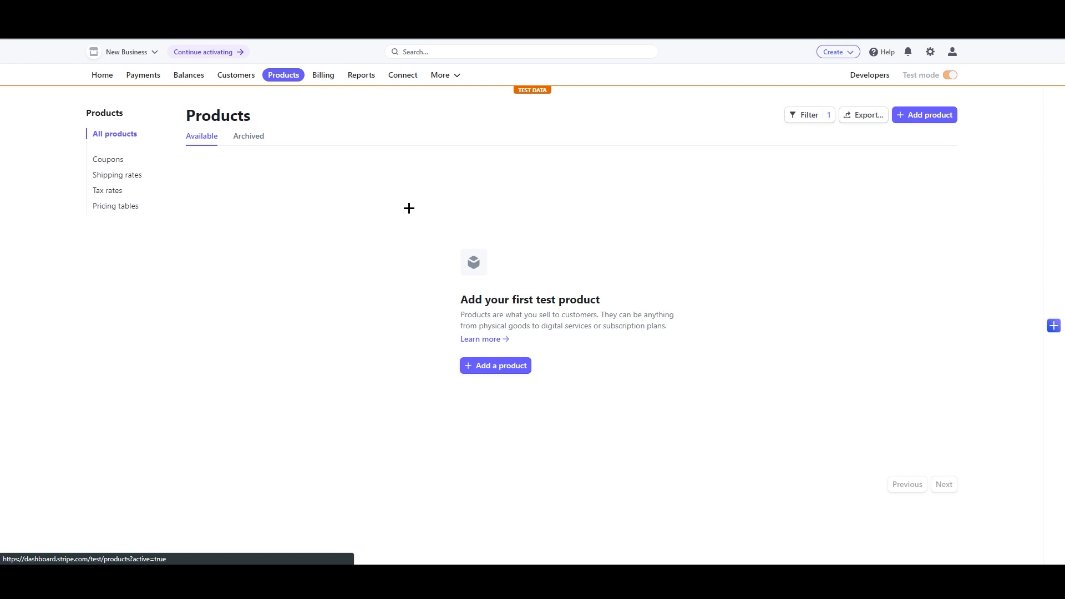
{"action": "left_click", "coordinate": [928, 114]}
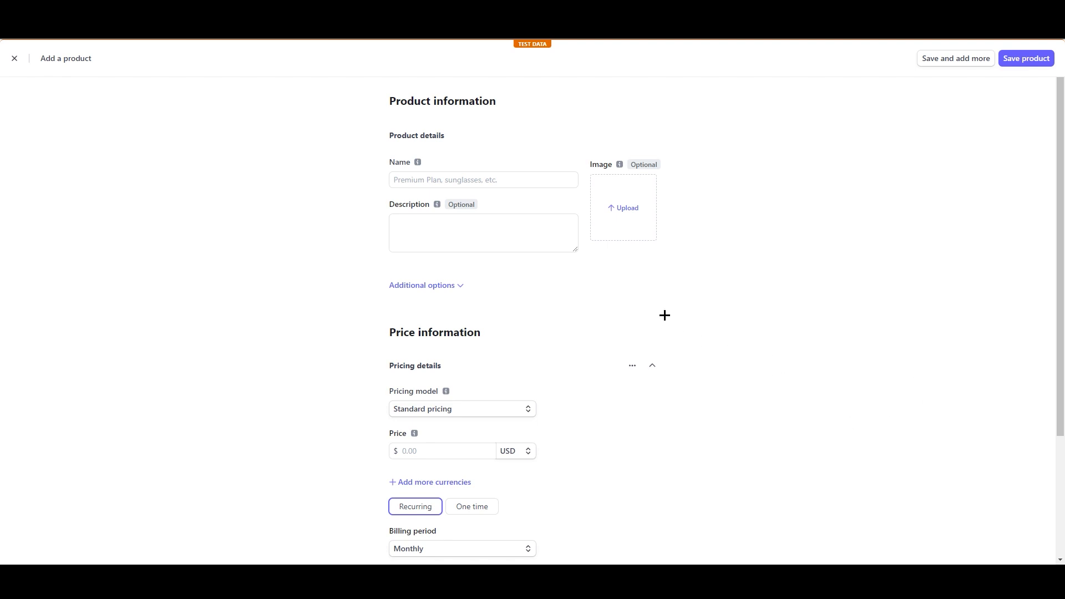
{"action": "left_click", "coordinate": [429, 182]}
{"action": "left_click", "coordinate": [714, 243]}
{"action": "left_click", "coordinate": [442, 182]}
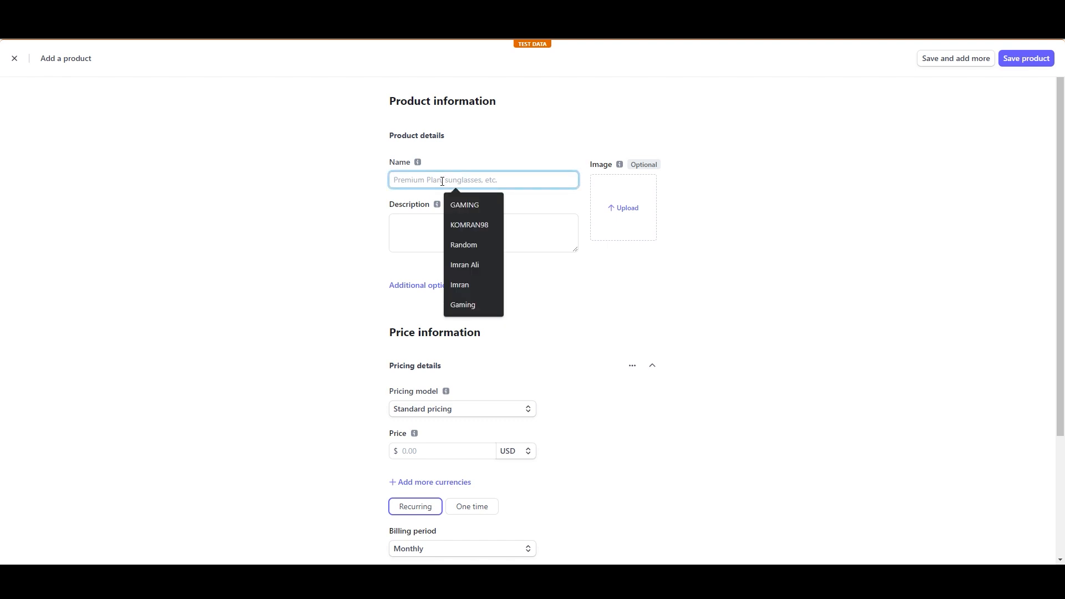
{"action": "type", "text": "d"}
{"action": "key", "text": "BackSpace"}
{"action": "type", "text": "Prem"}
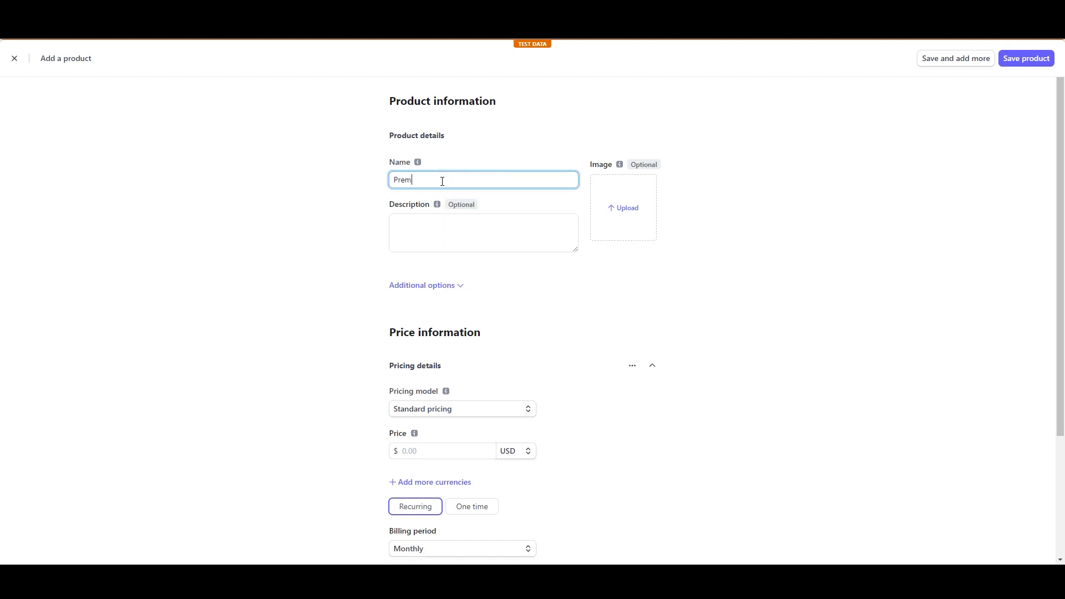
{"action": "type", "text": "ium plan"}
{"action": "left_click", "coordinate": [718, 228]}
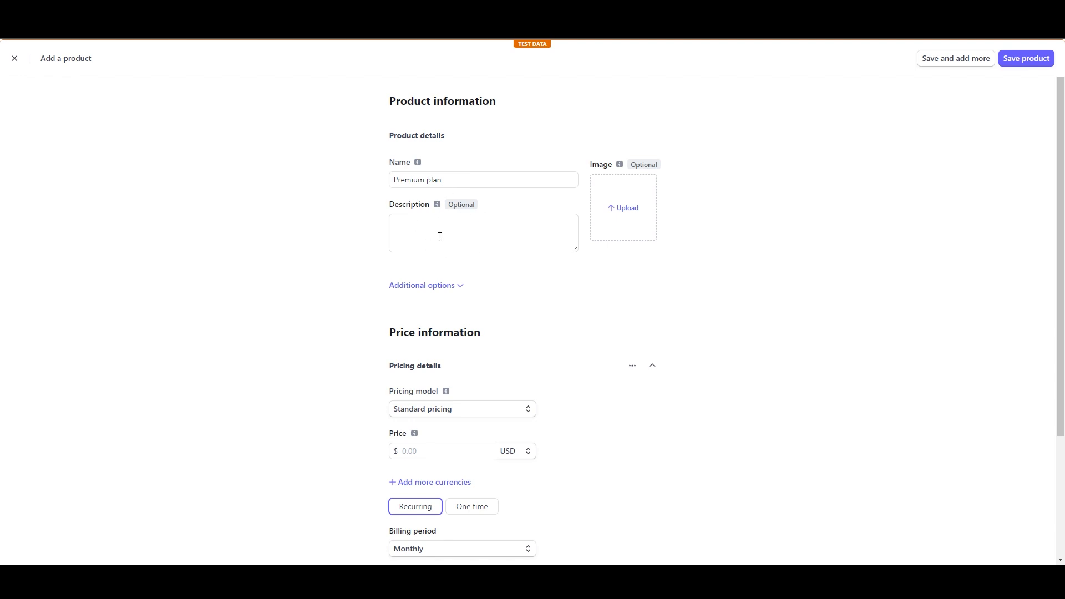
- Look over the additional options of the product details and collapse them again
{"action": "left_click", "coordinate": [444, 288]}
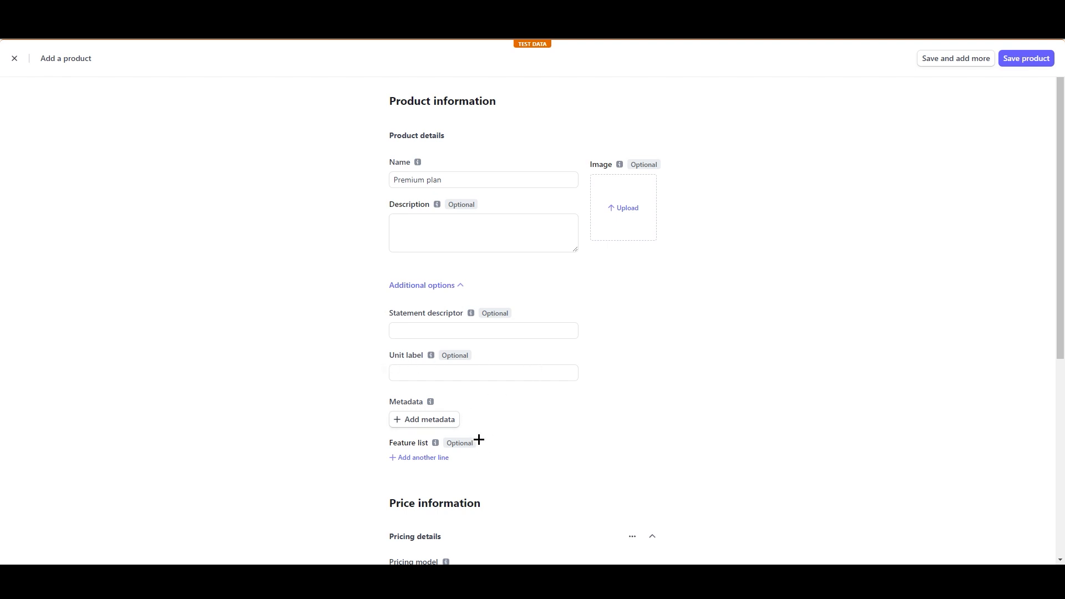
{"action": "left_click", "coordinate": [447, 285]}
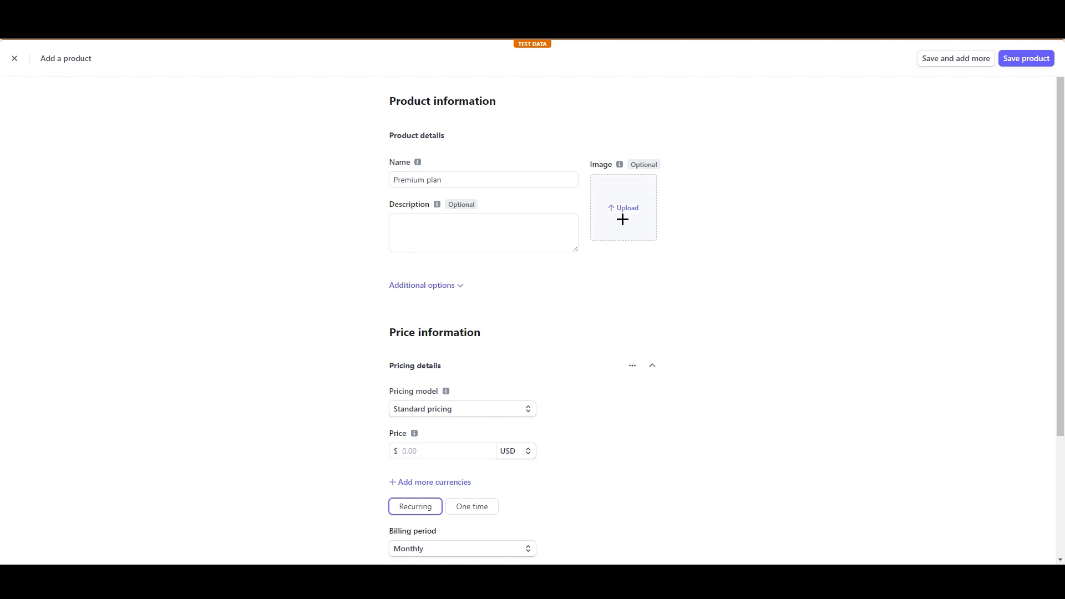
- Try Package pricing as the pricing model and look at its price and units fields
{"action": "scroll", "coordinate": [519, 357], "scroll_direction": "down", "scroll_amount": 1}
{"action": "scroll", "coordinate": [519, 357], "scroll_direction": "down", "scroll_amount": 3}
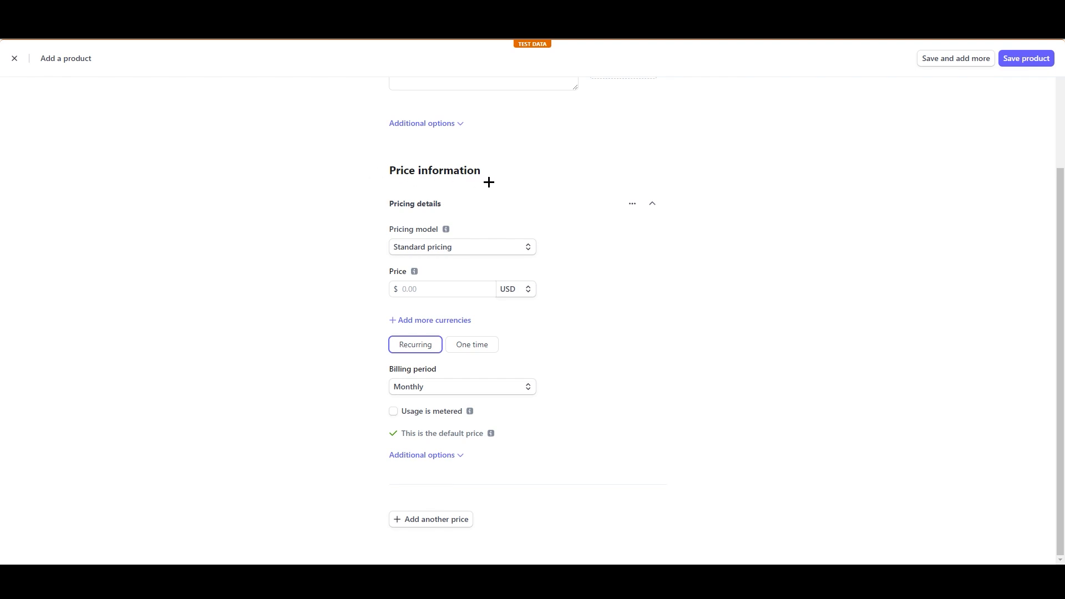
{"action": "left_click", "coordinate": [419, 246]}
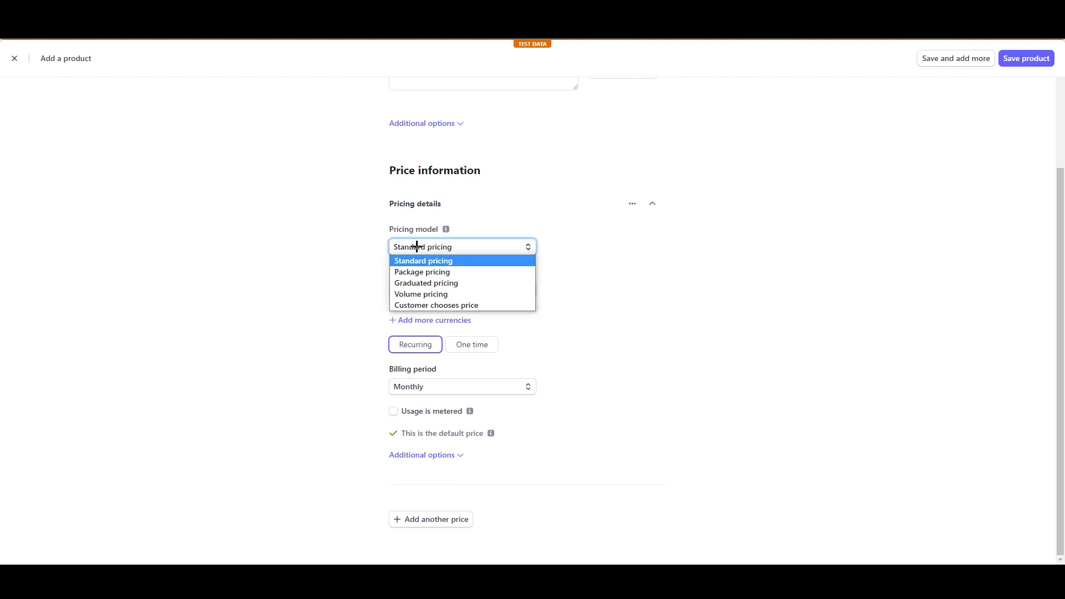
{"action": "left_click", "coordinate": [430, 271]}
{"action": "left_click", "coordinate": [471, 245]}
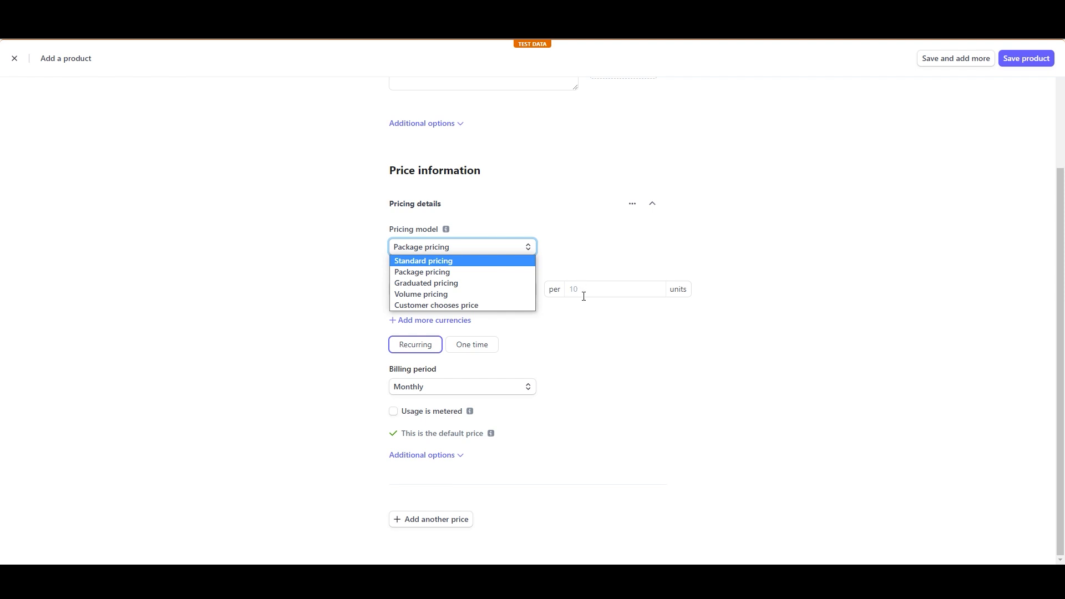
{"action": "left_click", "coordinate": [599, 288]}
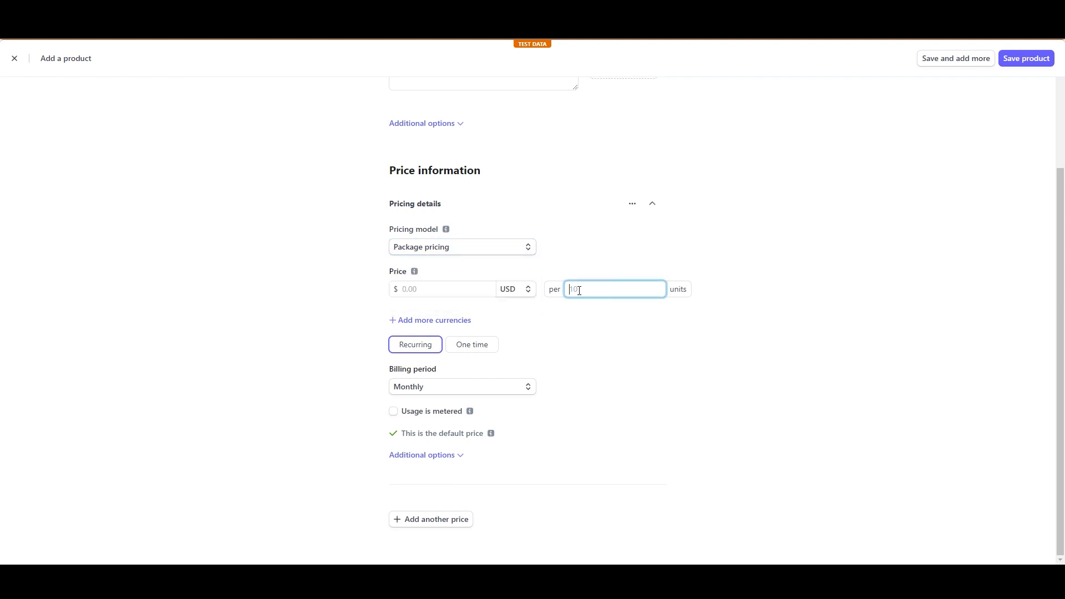
{"action": "left_click", "coordinate": [473, 249]}
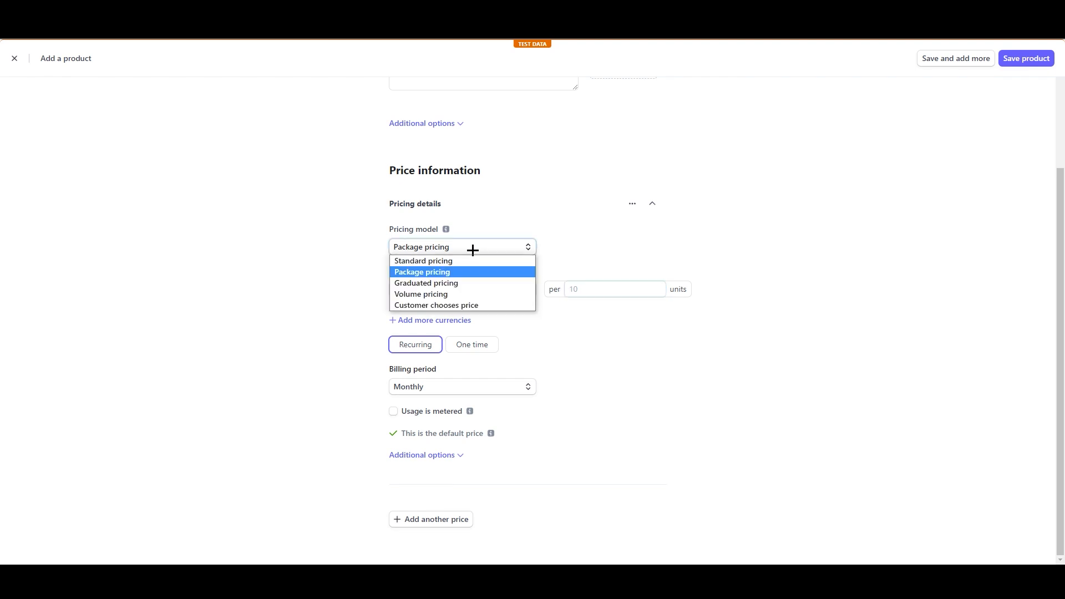
{"action": "left_click", "coordinate": [445, 273]}
{"action": "left_click", "coordinate": [468, 283]}
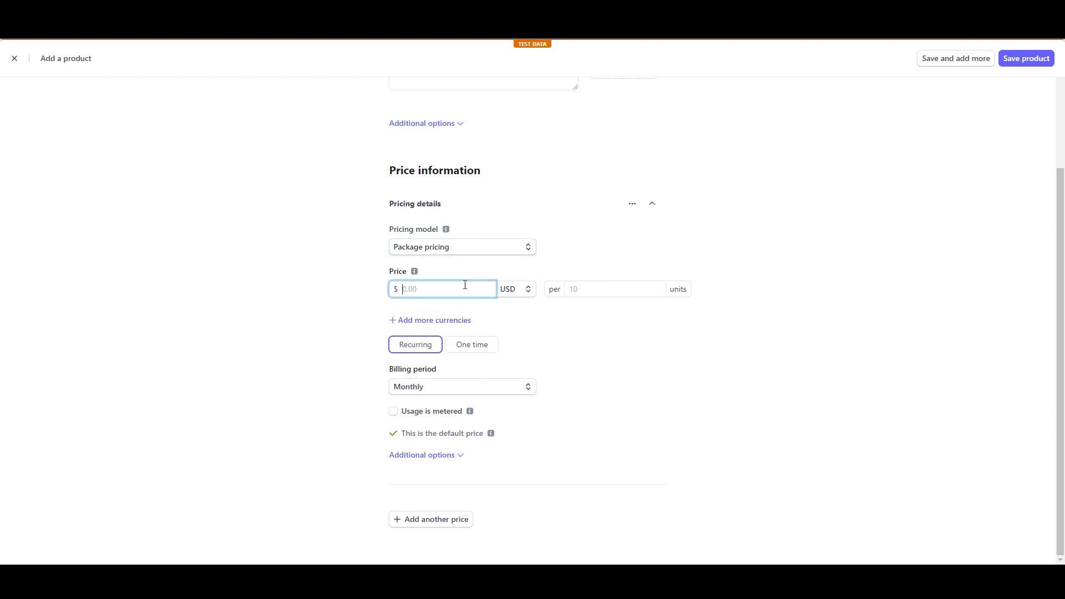
- Try the Graduated and Volume pricing models, and return the pricing model to Standard pricing
{"action": "left_click", "coordinate": [482, 247]}
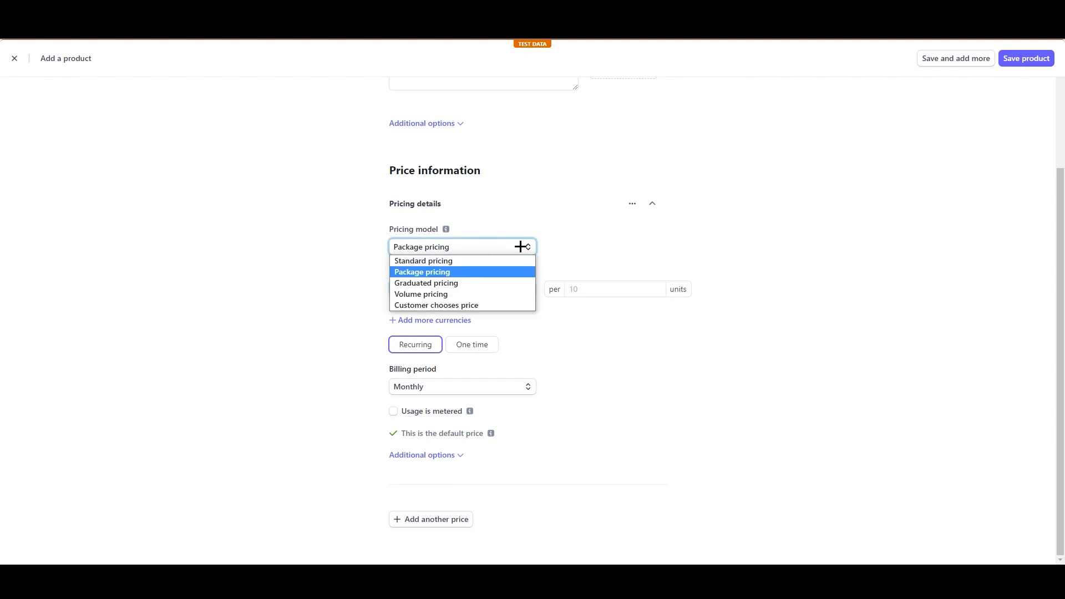
{"action": "left_click", "coordinate": [477, 283]}
{"action": "left_click", "coordinate": [461, 249]}
{"action": "left_click", "coordinate": [451, 294]}
{"action": "left_click", "coordinate": [471, 250]}
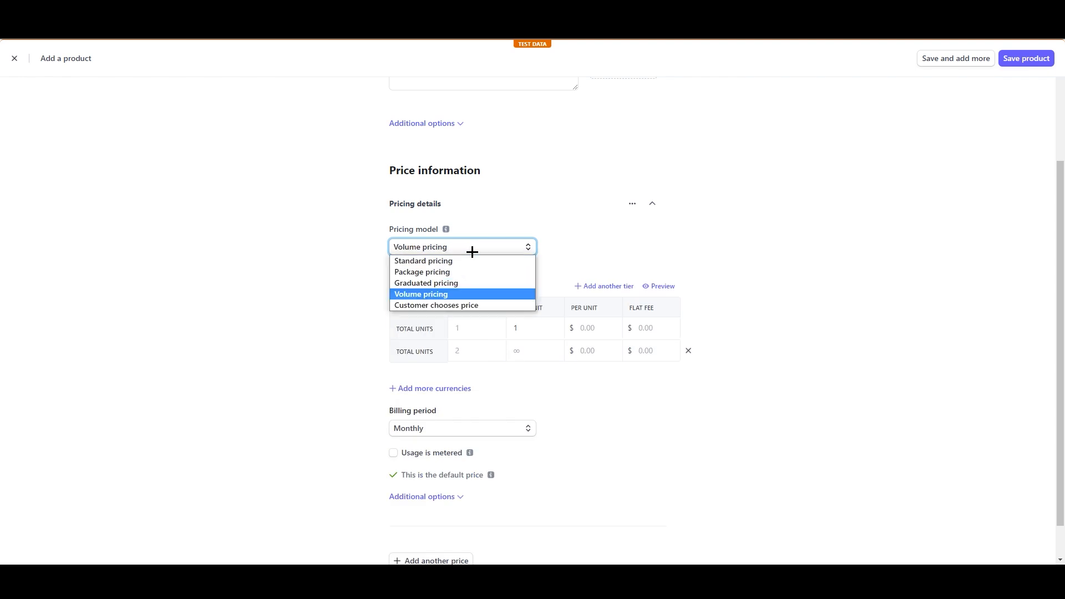
{"action": "left_click", "coordinate": [459, 294]}
{"action": "left_click", "coordinate": [469, 246]}
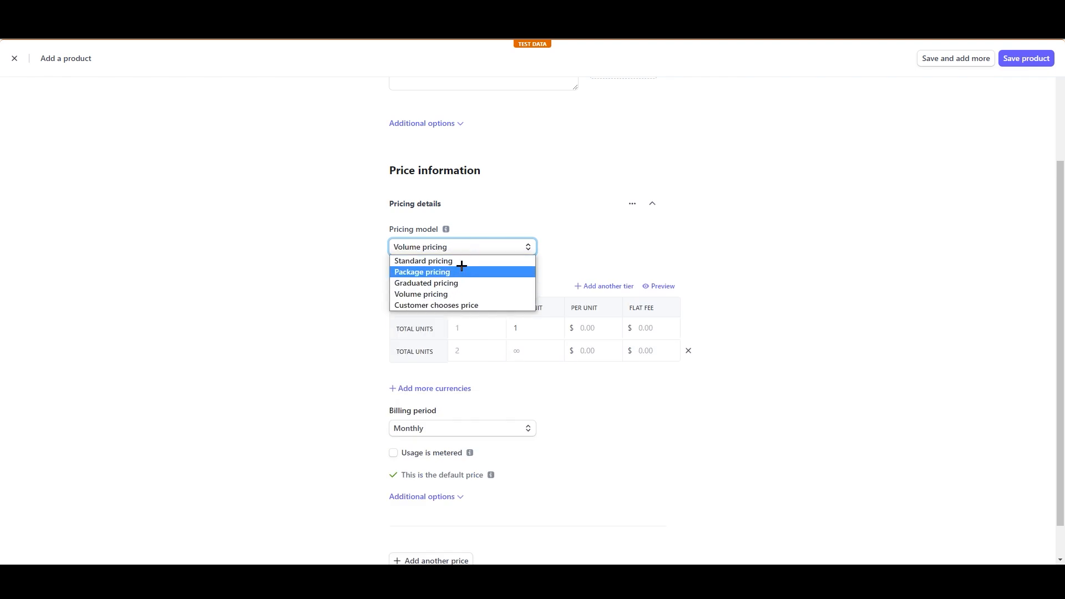
{"action": "left_click", "coordinate": [463, 262]}
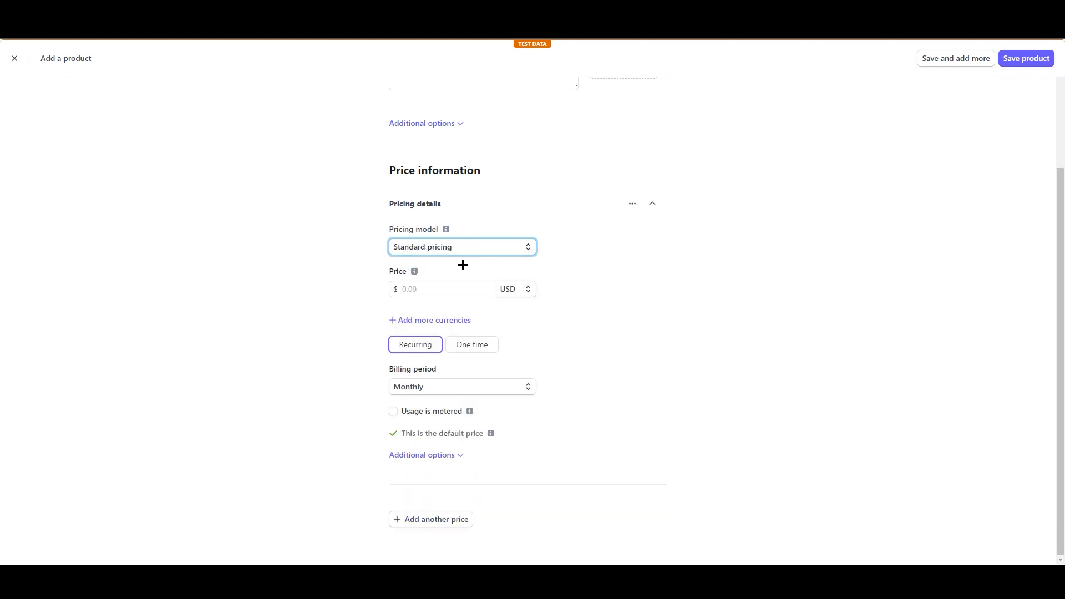
- Set the recurring price to 300.00, checking the available currencies and keeping USD
{"action": "left_click", "coordinate": [446, 295]}
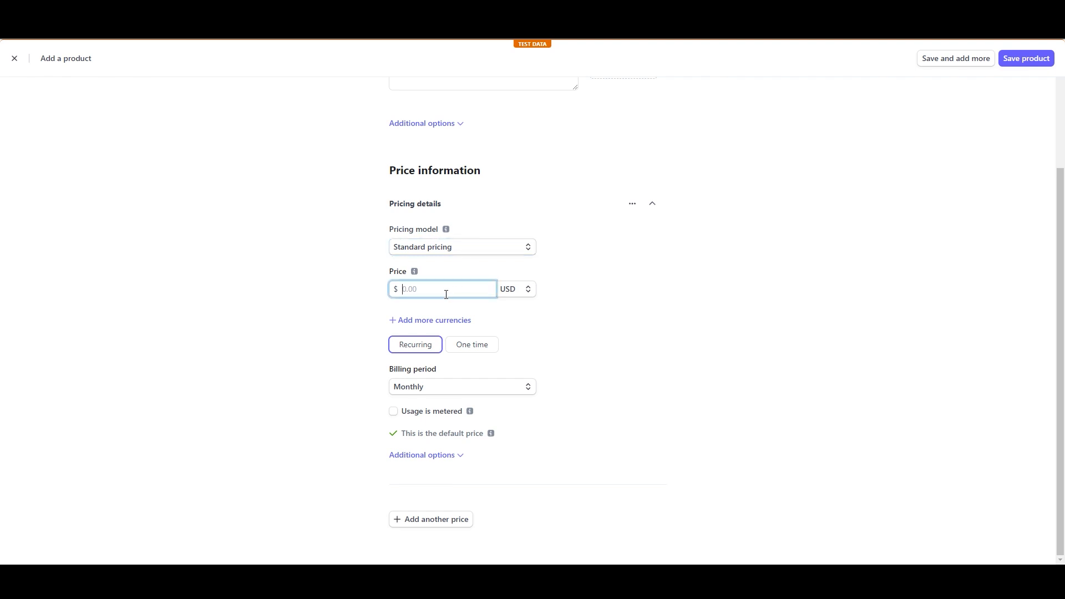
{"action": "type", "text": "300"}
{"action": "left_click", "coordinate": [510, 292]}
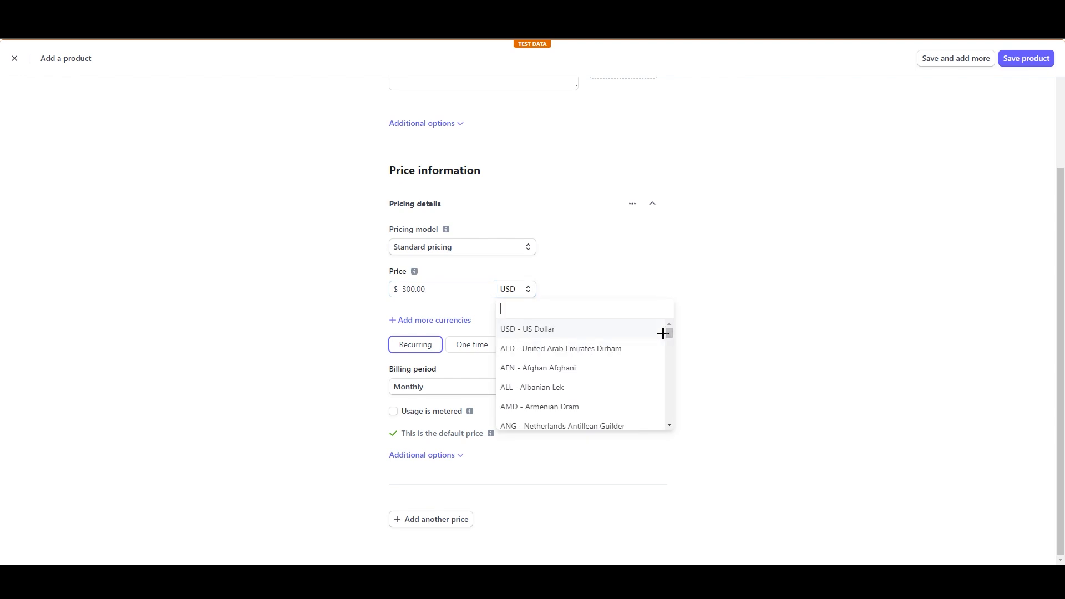
{"action": "mouse_move", "coordinate": [663, 333]}
{"action": "left_mouse_down"}
{"action": "mouse_move", "coordinate": [673, 409]}
{"action": "mouse_move", "coordinate": [672, 329]}
{"action": "left_mouse_up"}
{"action": "left_click", "coordinate": [793, 261]}
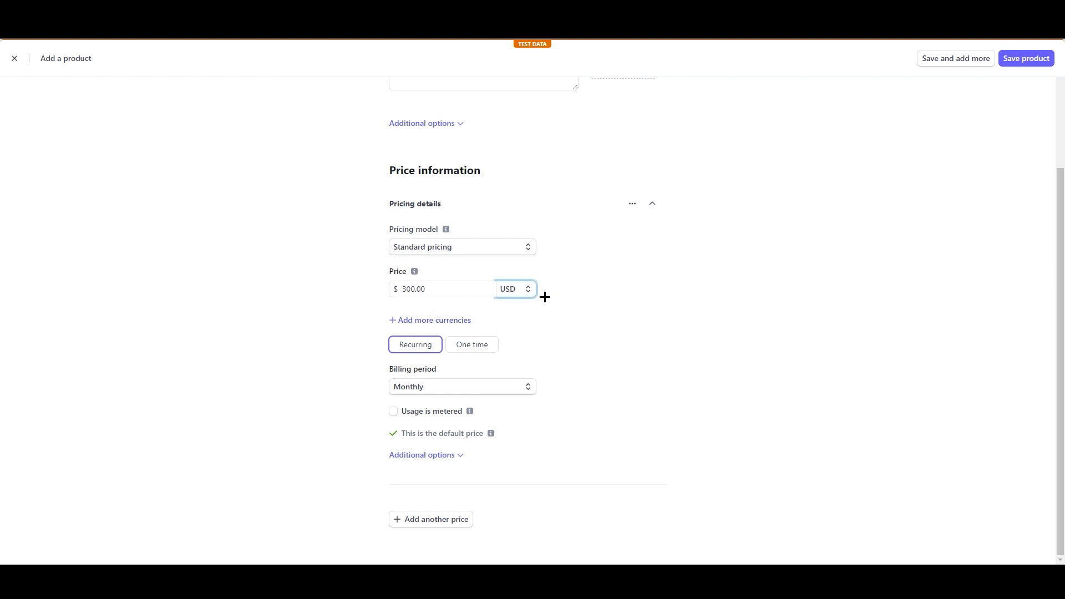
{"action": "left_click", "coordinate": [552, 326]}
- Try a Custom billing period, and set the billing period to Every 3 months
{"action": "left_click", "coordinate": [434, 385]}
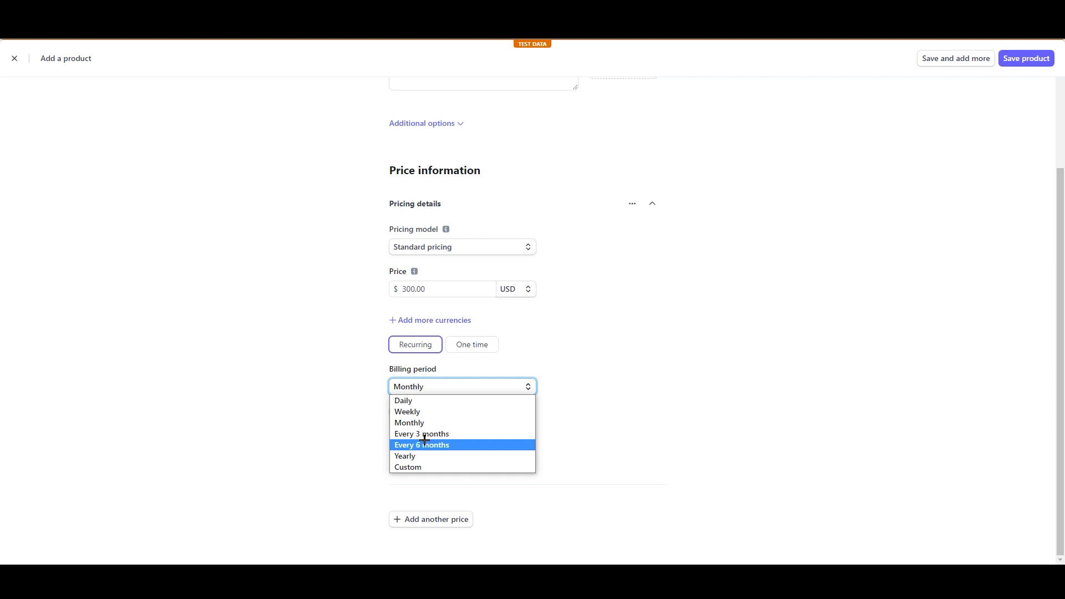
{"action": "left_click", "coordinate": [428, 467]}
{"action": "left_click", "coordinate": [464, 388]}
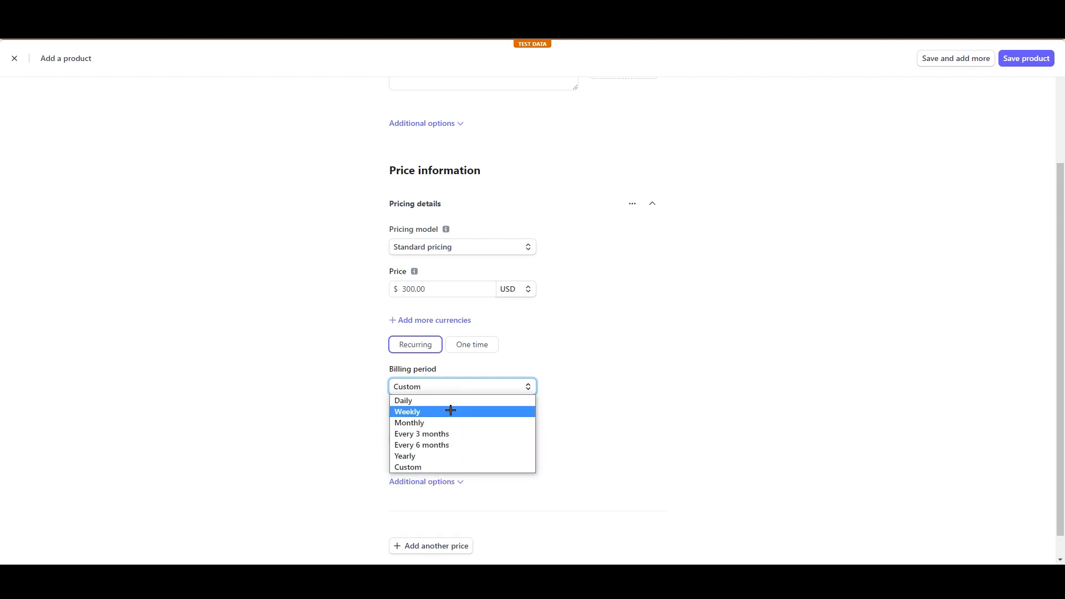
{"action": "left_click", "coordinate": [428, 434]}
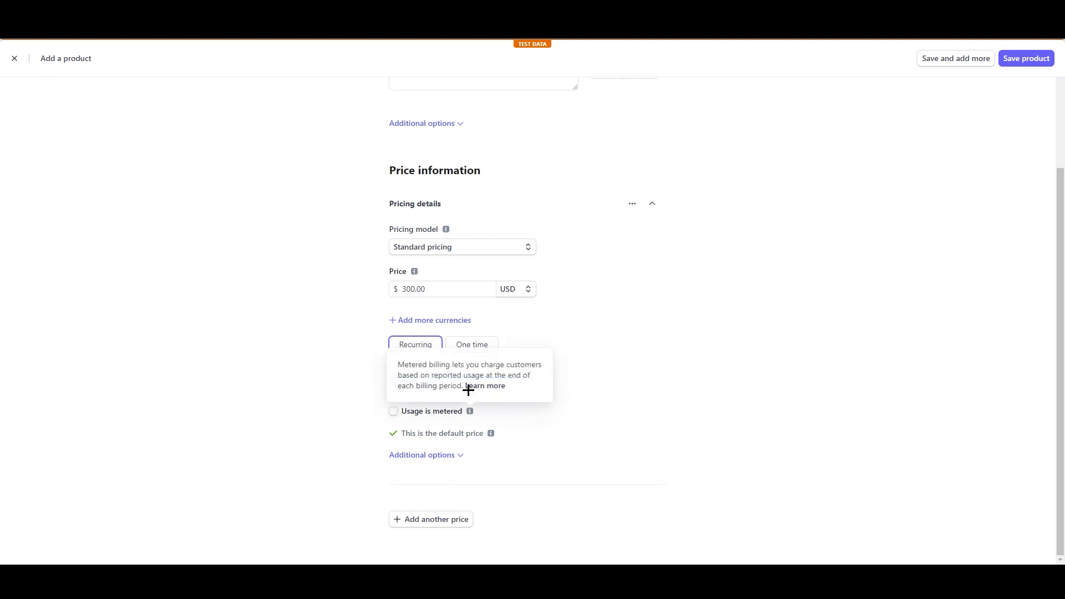
- Examine the price's additional options and review the filled-in product and price information
{"action": "left_click", "coordinate": [411, 454]}
{"action": "scroll", "coordinate": [566, 467], "scroll_direction": "down", "scroll_amount": 1}
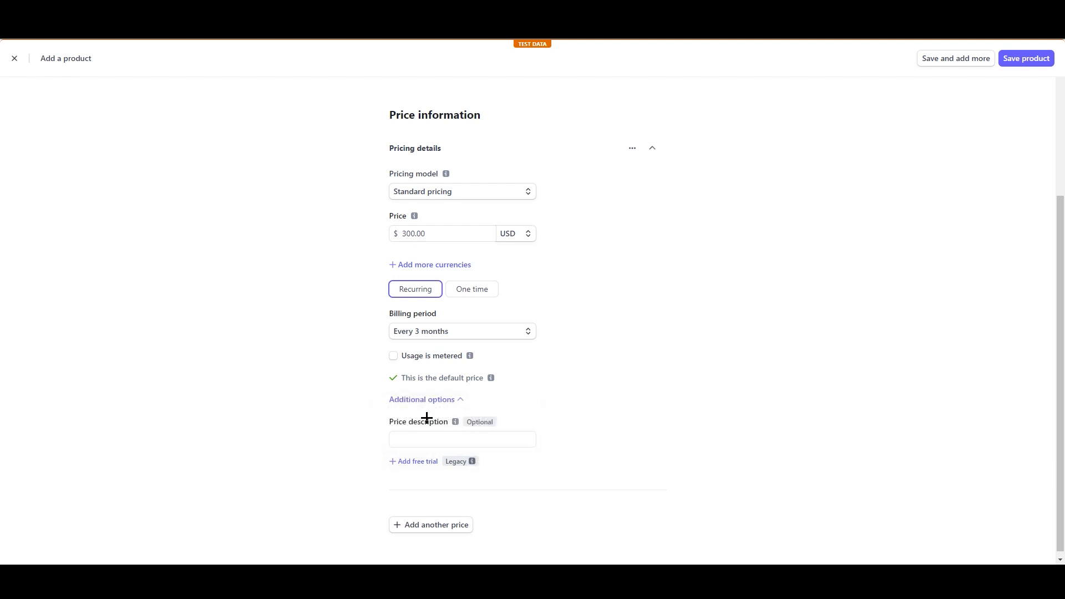
{"action": "mouse_move", "coordinate": [453, 421]}
{"action": "scroll", "coordinate": [380, 382], "scroll_direction": "up", "scroll_amount": 4}
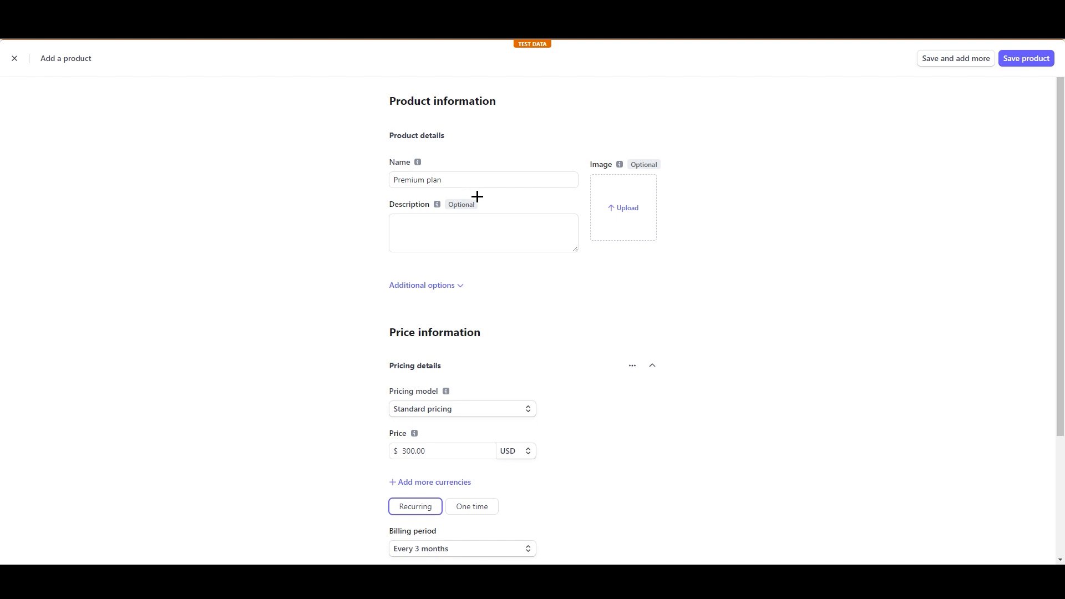
{"action": "scroll", "coordinate": [644, 248], "scroll_direction": "down", "scroll_amount": 2}
{"action": "scroll", "coordinate": [621, 214], "scroll_direction": "up", "scroll_amount": 2}
{"action": "scroll", "coordinate": [635, 292], "scroll_direction": "down", "scroll_amount": 4}
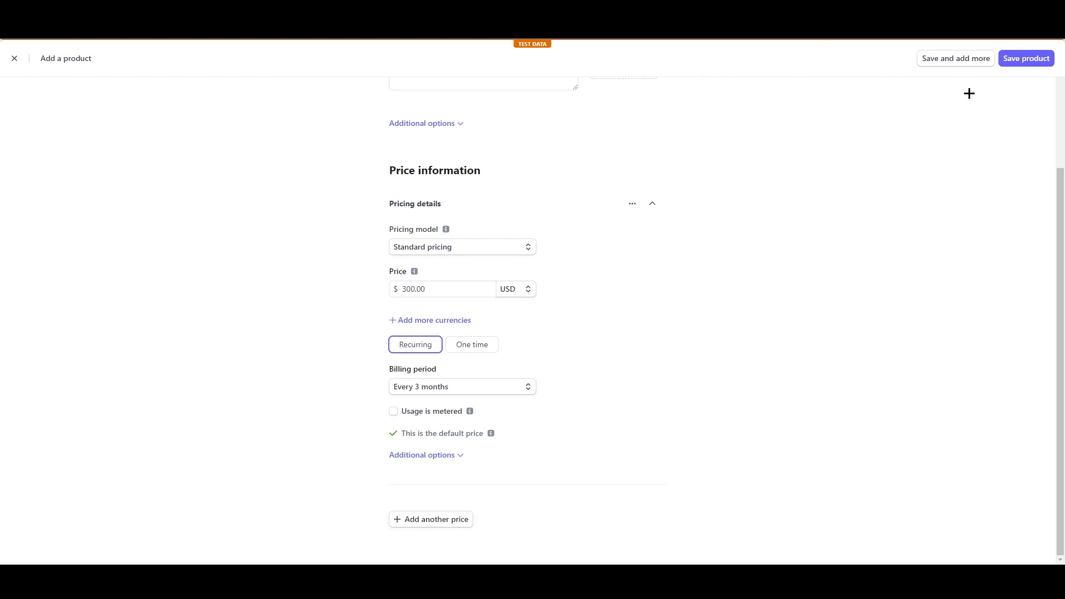
- Save the Premium plan product and start a payment link for its price
{"action": "left_click", "coordinate": [1030, 61]}
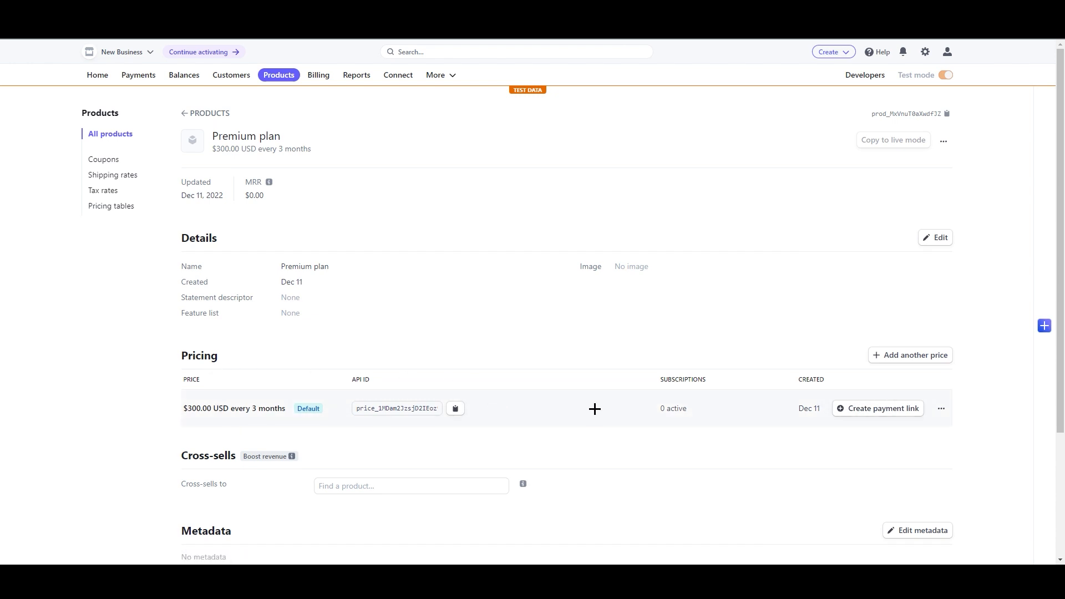
{"action": "left_click", "coordinate": [888, 410]}
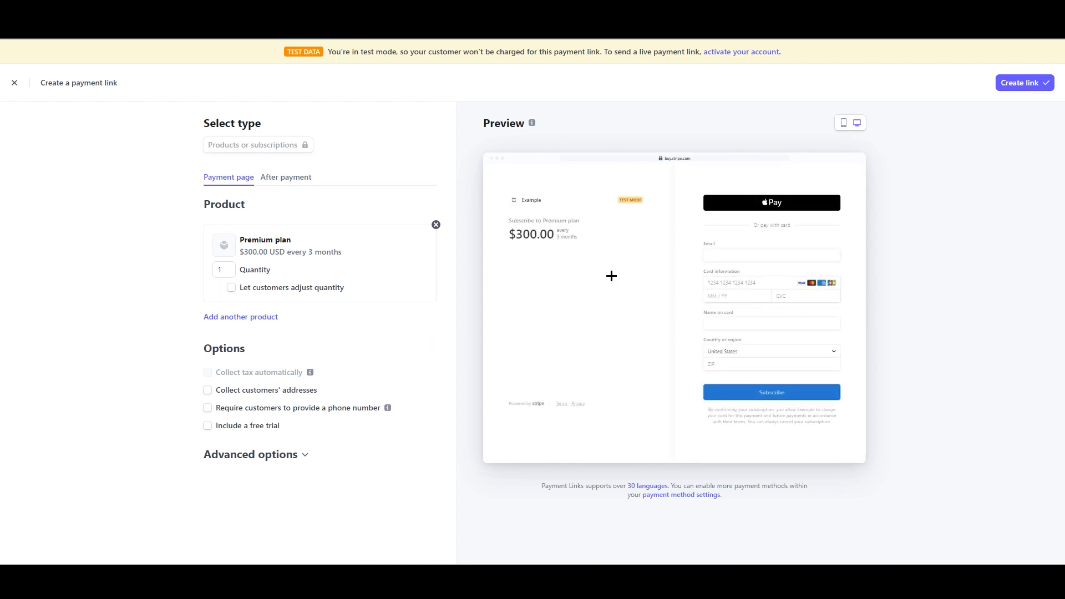
- Preview the payment page in the mobile layout and return to the desktop layout
{"action": "left_click", "coordinate": [843, 123]}
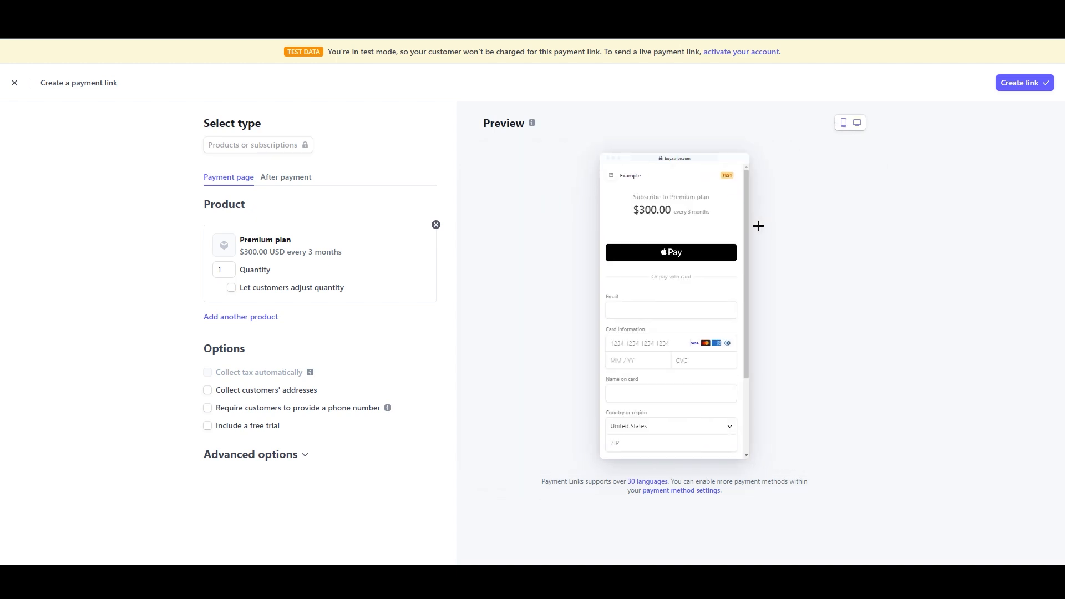
{"action": "left_click_drag", "start_coordinate": [744, 231], "coordinate": [746, 191]}
{"action": "mouse_move", "coordinate": [214, 143]}
{"action": "left_click", "coordinate": [859, 123]}
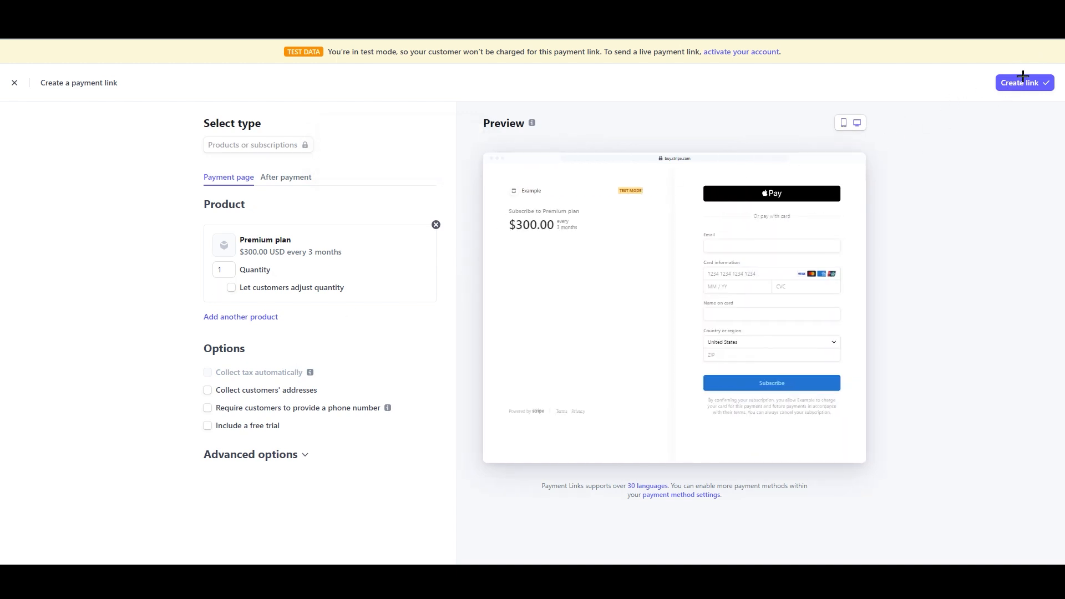
- Create the Premium plan payment link and view its link address, details and products
{"action": "left_click", "coordinate": [1004, 84]}
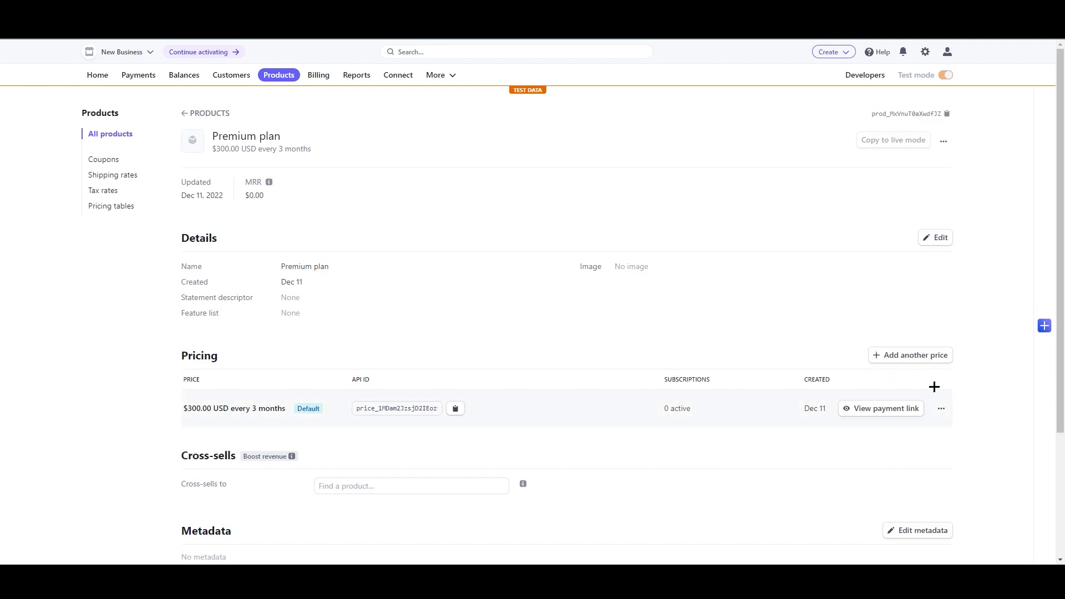
{"action": "left_click", "coordinate": [899, 409]}
{"action": "scroll", "coordinate": [597, 257], "scroll_direction": "down", "scroll_amount": 6}
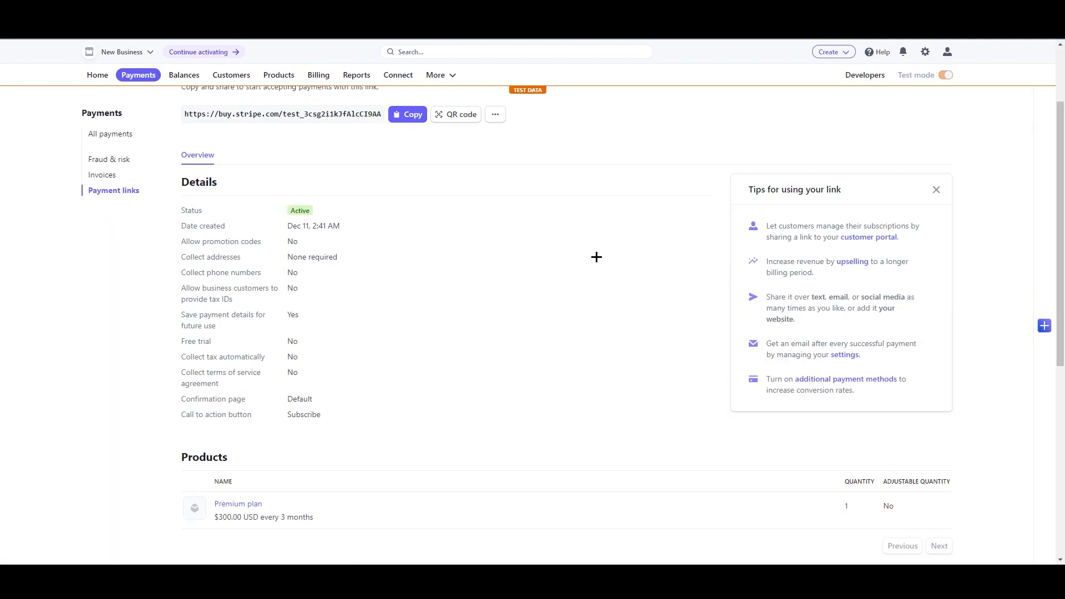
{"action": "scroll", "coordinate": [541, 468], "scroll_direction": "down", "scroll_amount": 2}
{"action": "scroll", "coordinate": [528, 459], "scroll_direction": "up", "scroll_amount": 8}
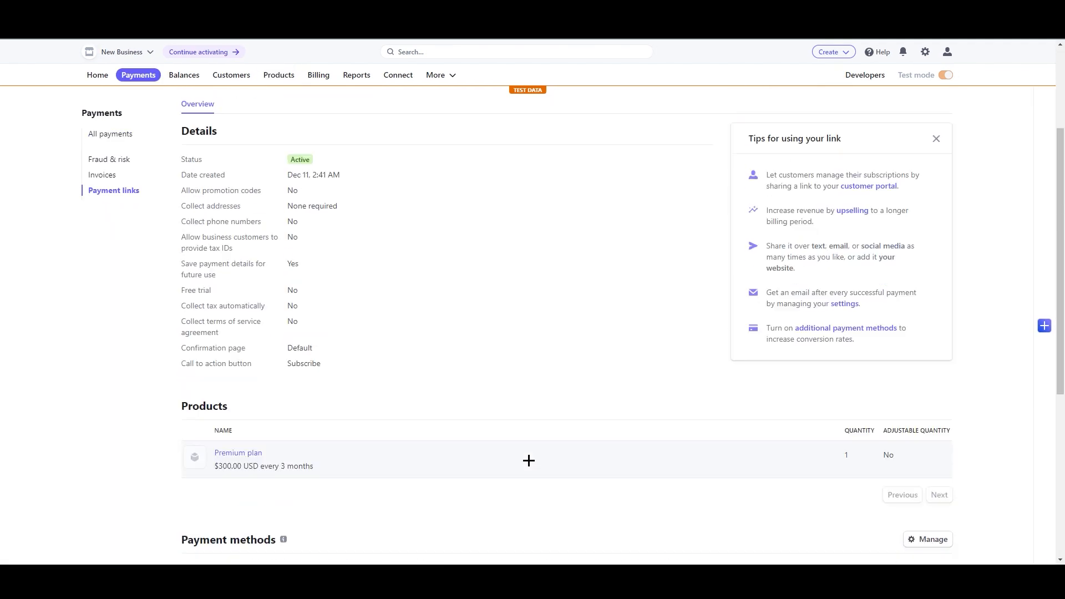
{"action": "scroll", "coordinate": [454, 361], "scroll_direction": "up", "scroll_amount": 1}
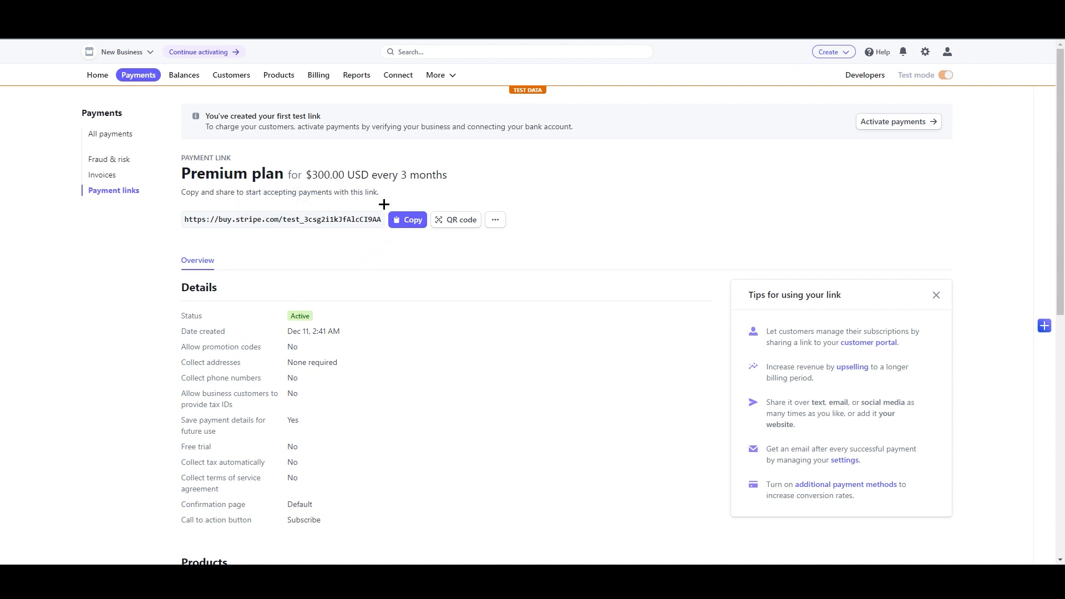
{"action": "left_click_drag", "start_coordinate": [313, 175], "coordinate": [332, 175]}
- Open the existing customer's record from the customer list and look over its payments, invoices and subscriptions sections
{"action": "left_click", "coordinate": [234, 76]}
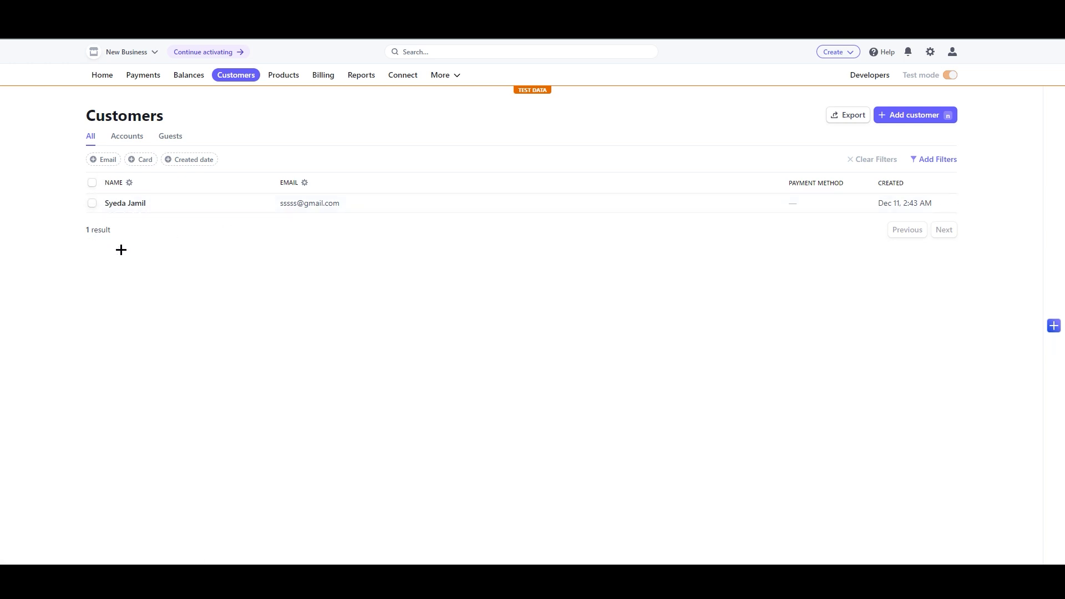
{"action": "left_click", "coordinate": [347, 207]}
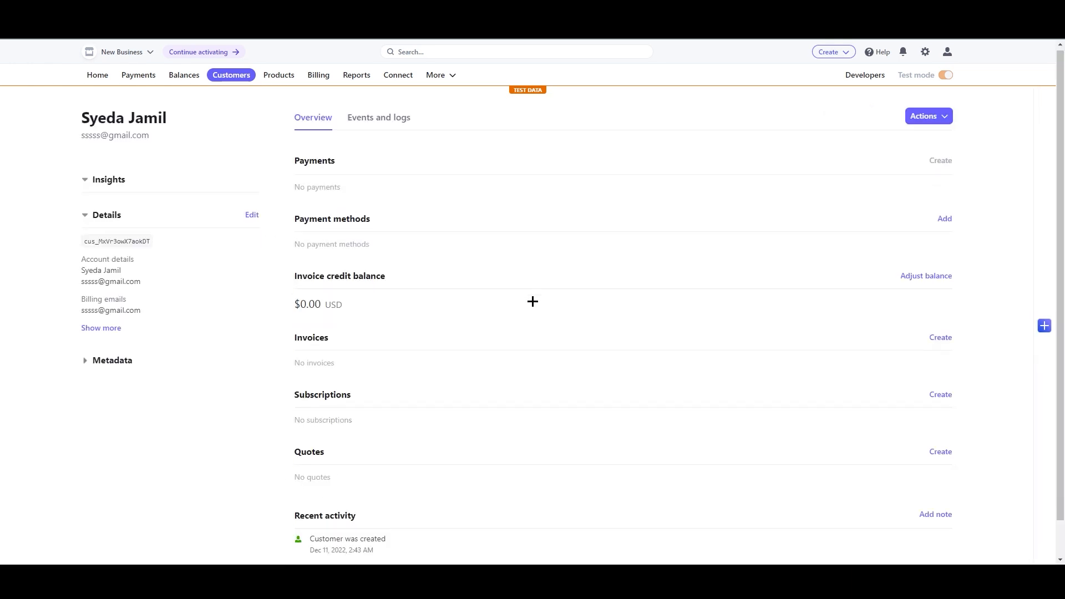
{"action": "scroll", "coordinate": [532, 302], "scroll_direction": "down", "scroll_amount": 1}
{"action": "scroll", "coordinate": [982, 356], "scroll_direction": "up", "scroll_amount": 1}
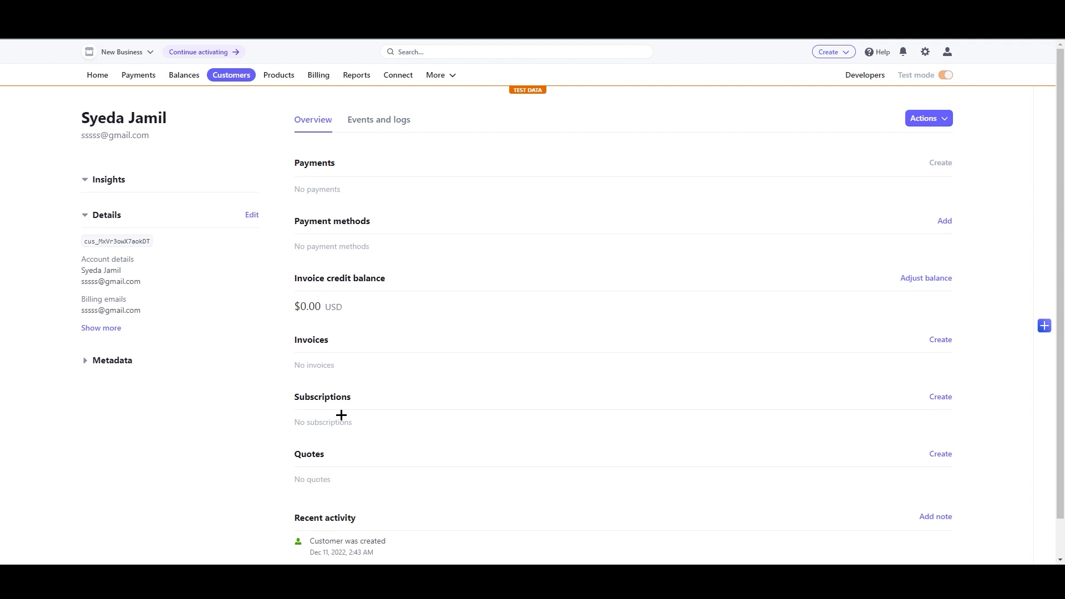
- Start a test subscription for the customer and add the Premium plan price of $300.00 USD every 3 months
{"action": "left_click", "coordinate": [938, 398]}
{"action": "left_click", "coordinate": [443, 236]}
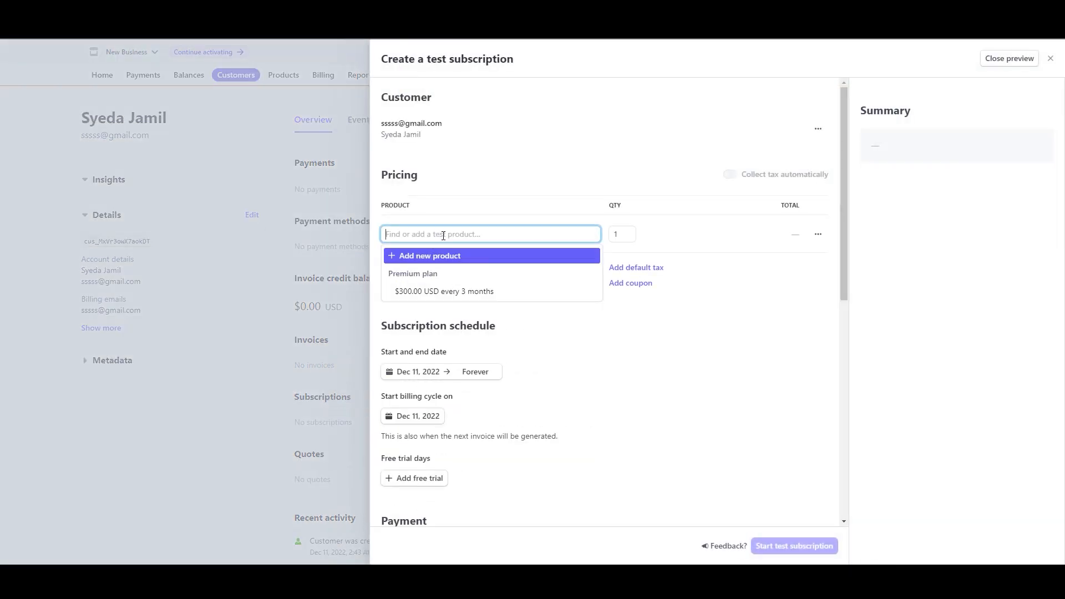
{"action": "left_click", "coordinate": [652, 393]}
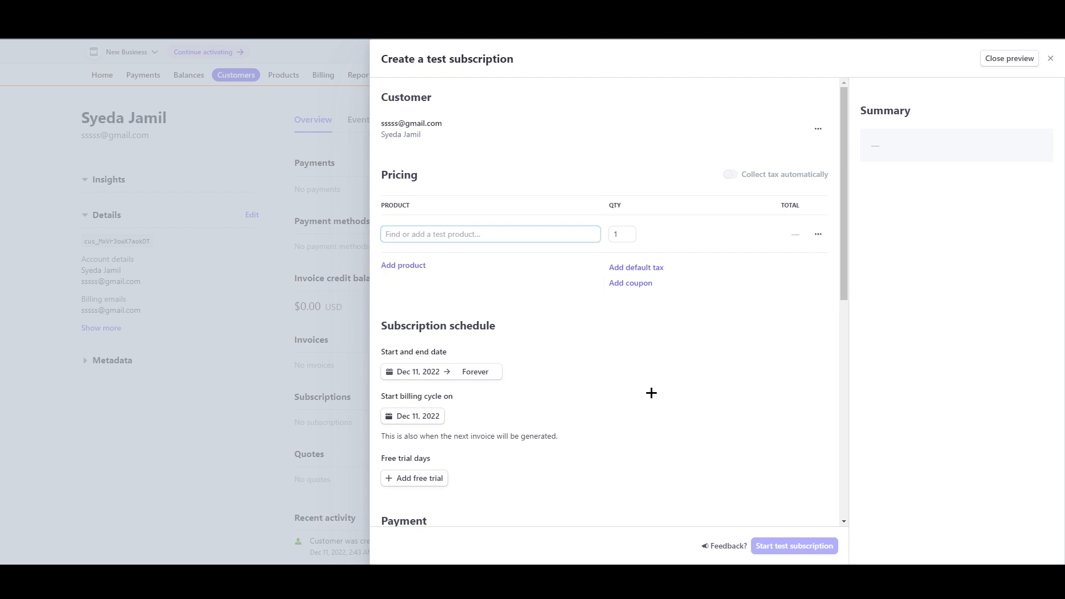
{"action": "left_click", "coordinate": [436, 235]}
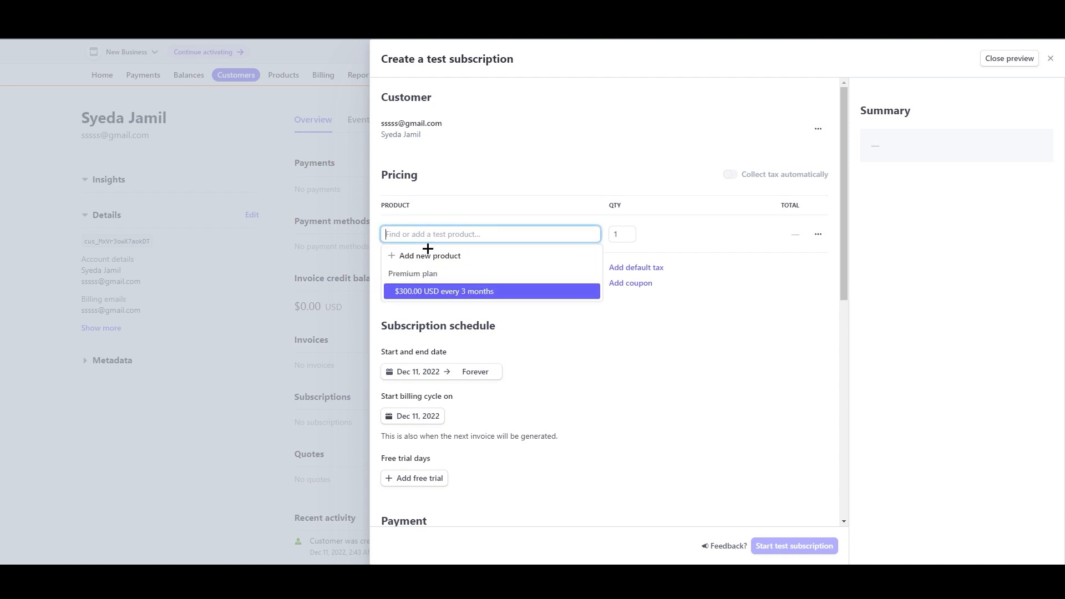
{"action": "left_click", "coordinate": [421, 291]}
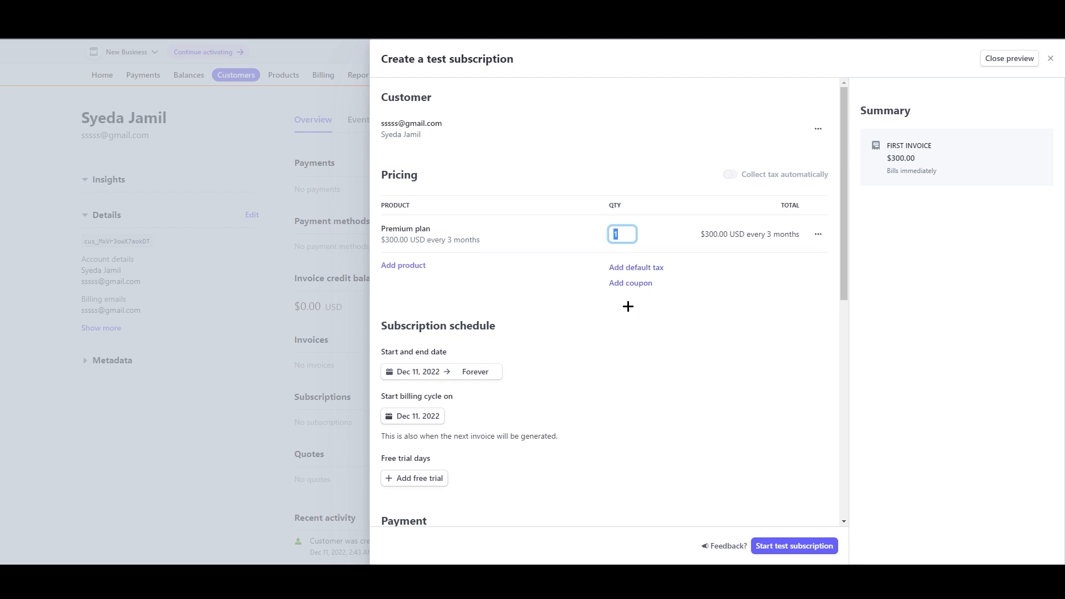
- Add a free trial days entry to the subscription schedule without entering a number of days
{"action": "scroll", "coordinate": [429, 371], "scroll_direction": "down", "scroll_amount": 2}
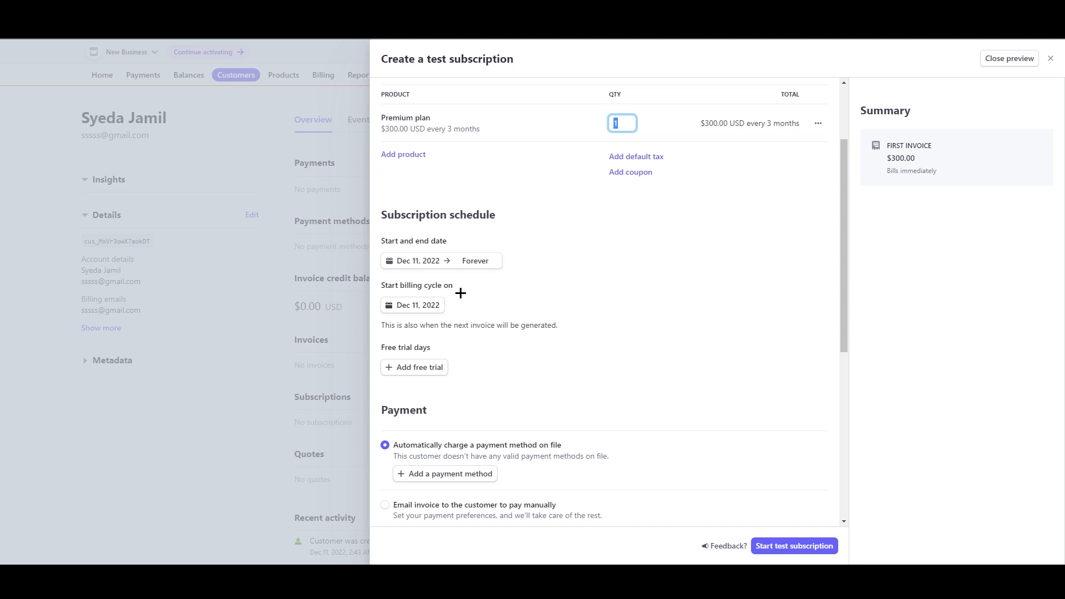
{"action": "left_click", "coordinate": [420, 372]}
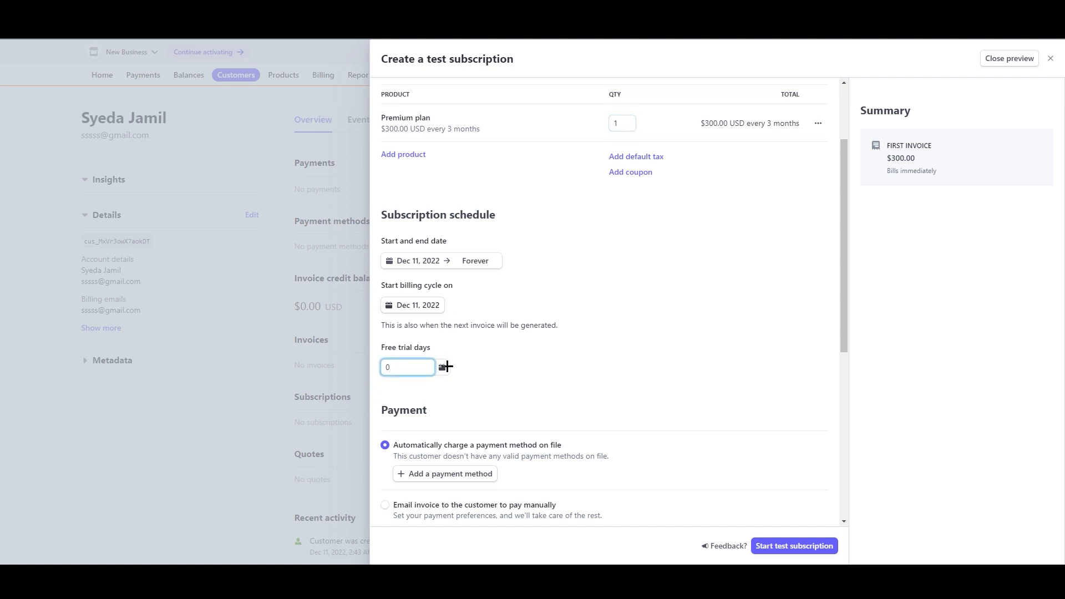
{"action": "left_click", "coordinate": [579, 357]}
- Examine the subscription's payment collection choices, memo, advanced options and footer settings
{"action": "scroll", "coordinate": [499, 408], "scroll_direction": "down", "scroll_amount": 2}
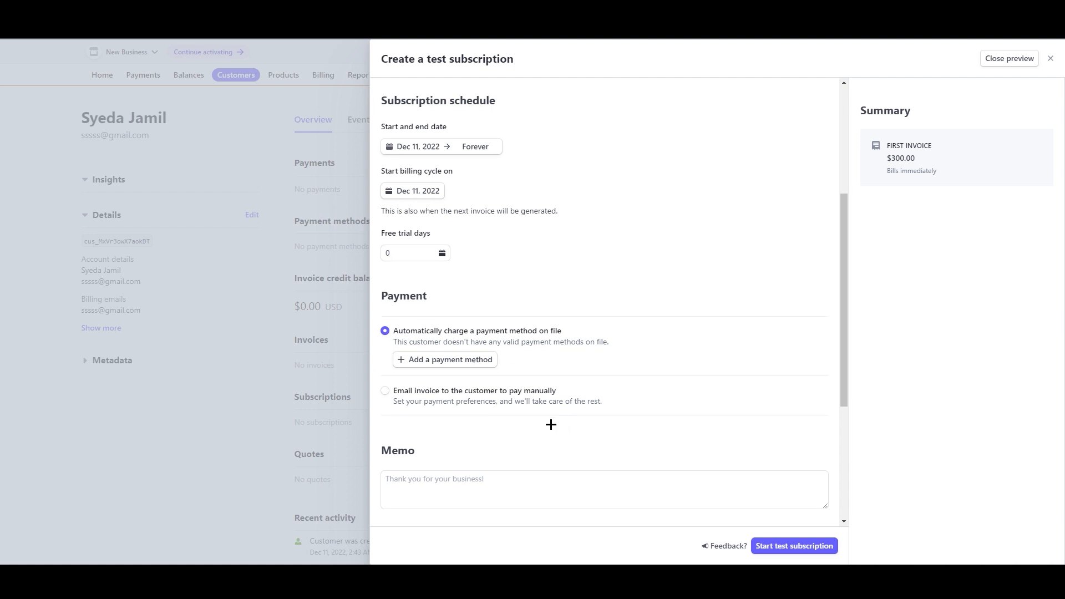
{"action": "scroll", "coordinate": [549, 423], "scroll_direction": "down", "scroll_amount": 3}
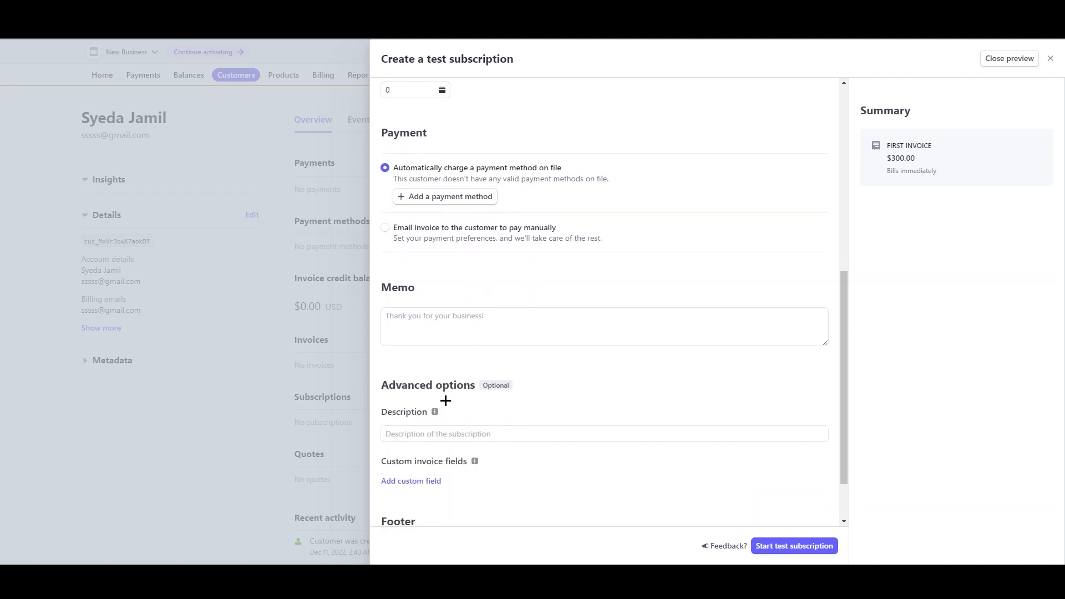
{"action": "scroll", "coordinate": [444, 402], "scroll_direction": "down", "scroll_amount": 1}
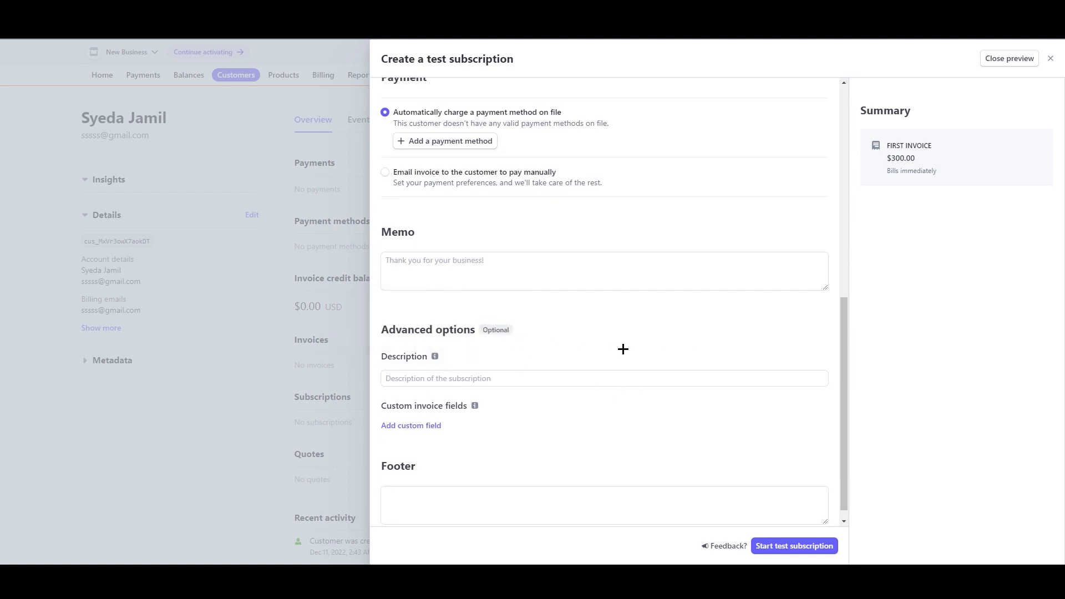
{"action": "scroll", "coordinate": [542, 471], "scroll_direction": "down", "scroll_amount": 1}
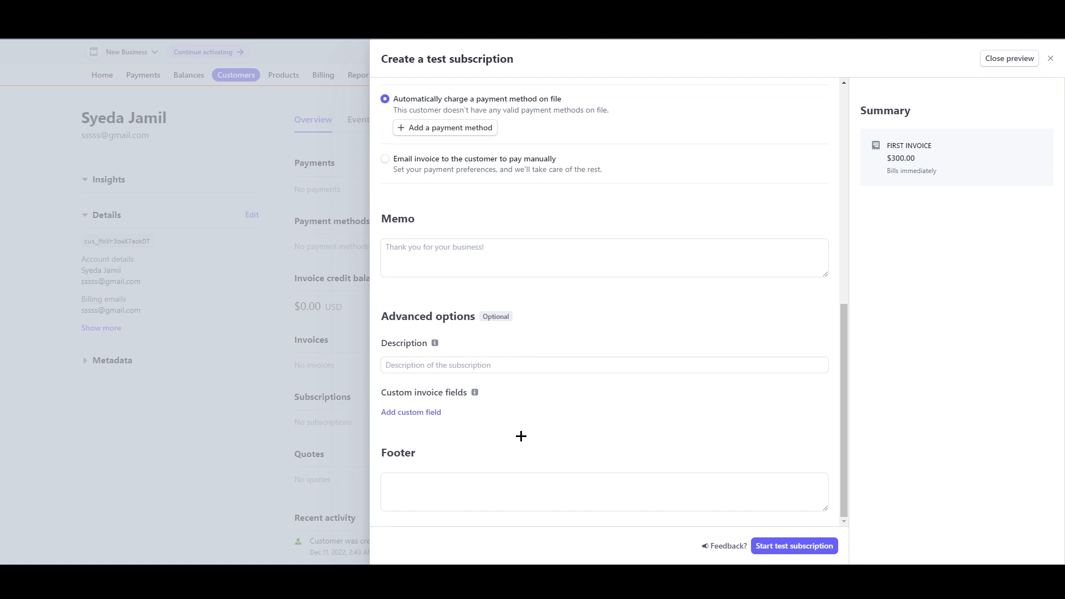
{"action": "scroll", "coordinate": [561, 501], "scroll_direction": "up", "scroll_amount": 6}
{"action": "scroll", "coordinate": [594, 465], "scroll_direction": "down", "scroll_amount": 6}
{"action": "scroll", "coordinate": [550, 422], "scroll_direction": "up", "scroll_amount": 8}
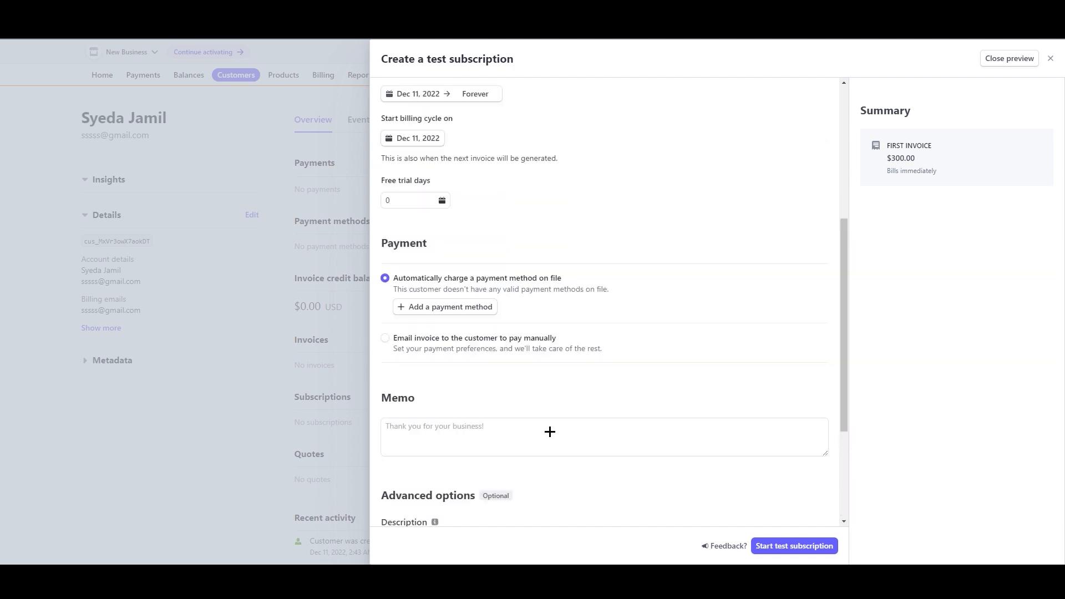
- Try to start the test subscription with automatic charging, review the form and close it
{"action": "left_click", "coordinate": [799, 545]}
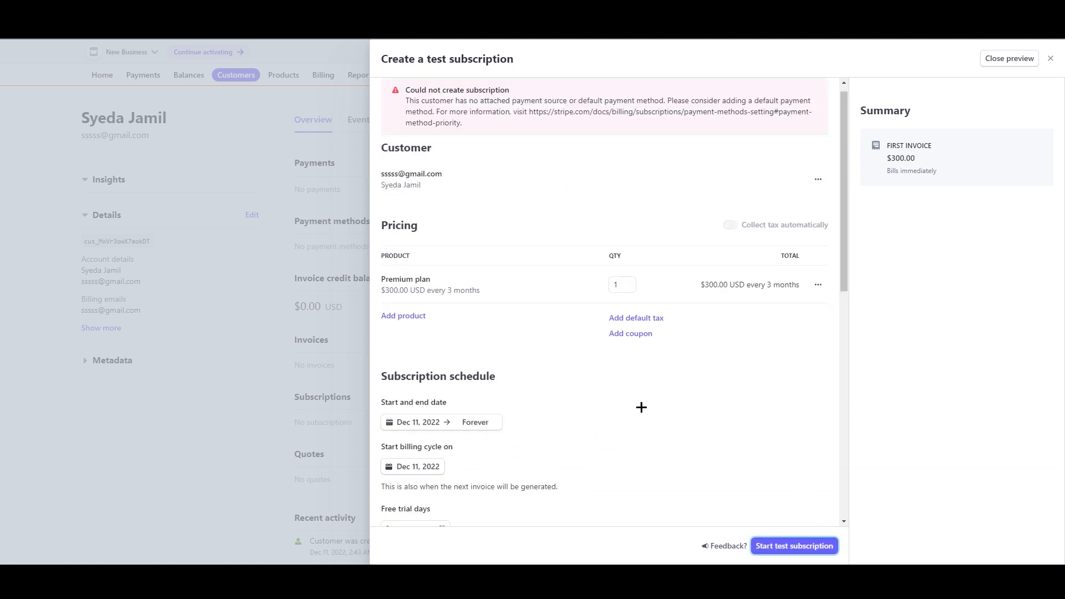
{"action": "left_click_drag", "start_coordinate": [471, 125], "coordinate": [400, 104]}
{"action": "scroll", "coordinate": [611, 274], "scroll_direction": "down", "scroll_amount": 4}
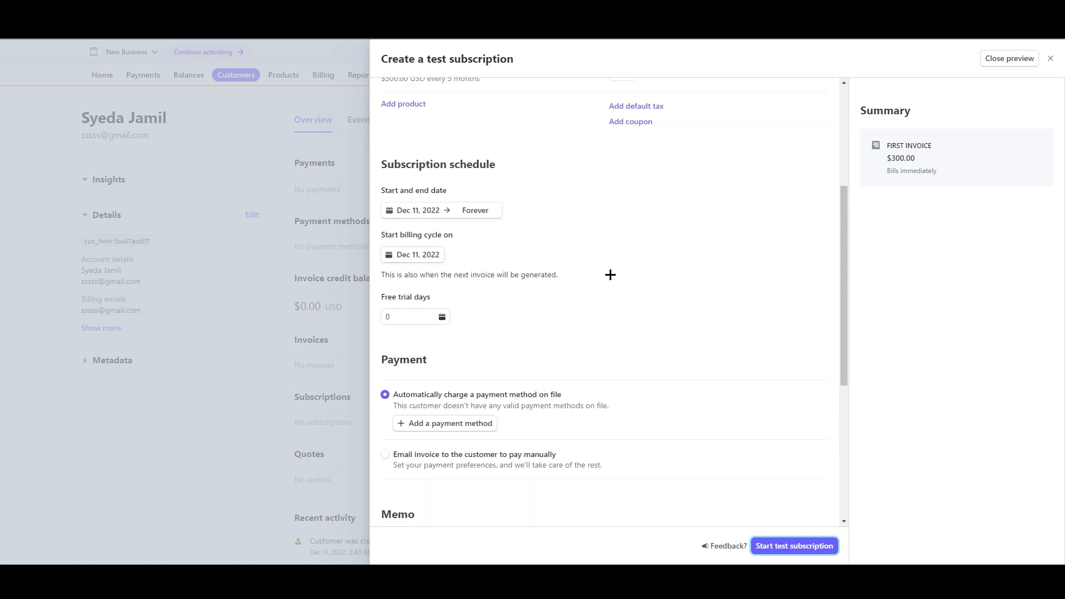
{"action": "scroll", "coordinate": [611, 273], "scroll_direction": "up", "scroll_amount": 4}
{"action": "scroll", "coordinate": [457, 300], "scroll_direction": "down", "scroll_amount": 3}
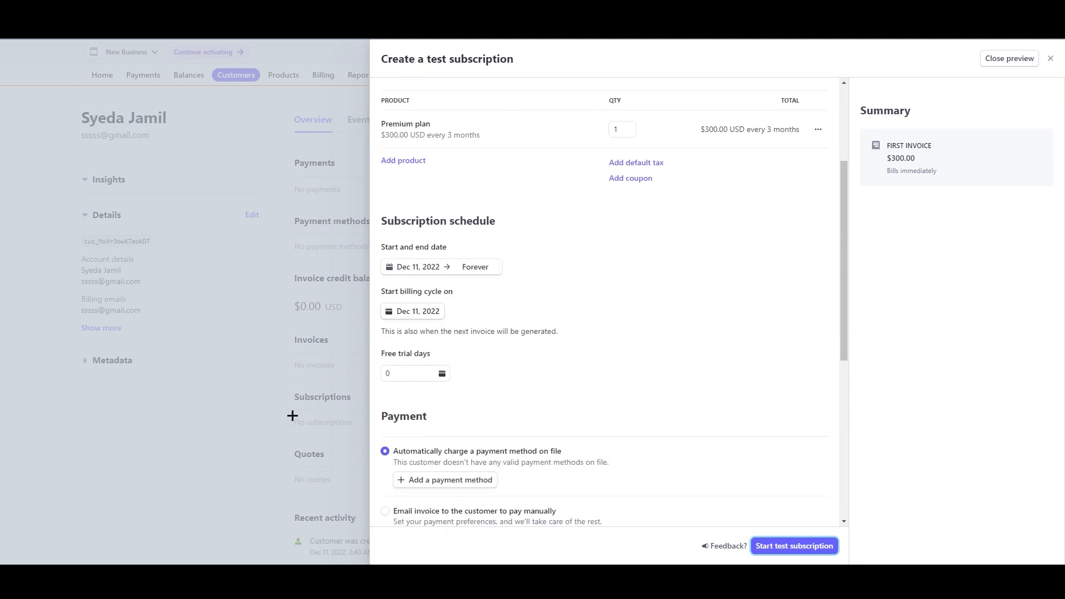
{"action": "left_click", "coordinate": [1051, 56]}
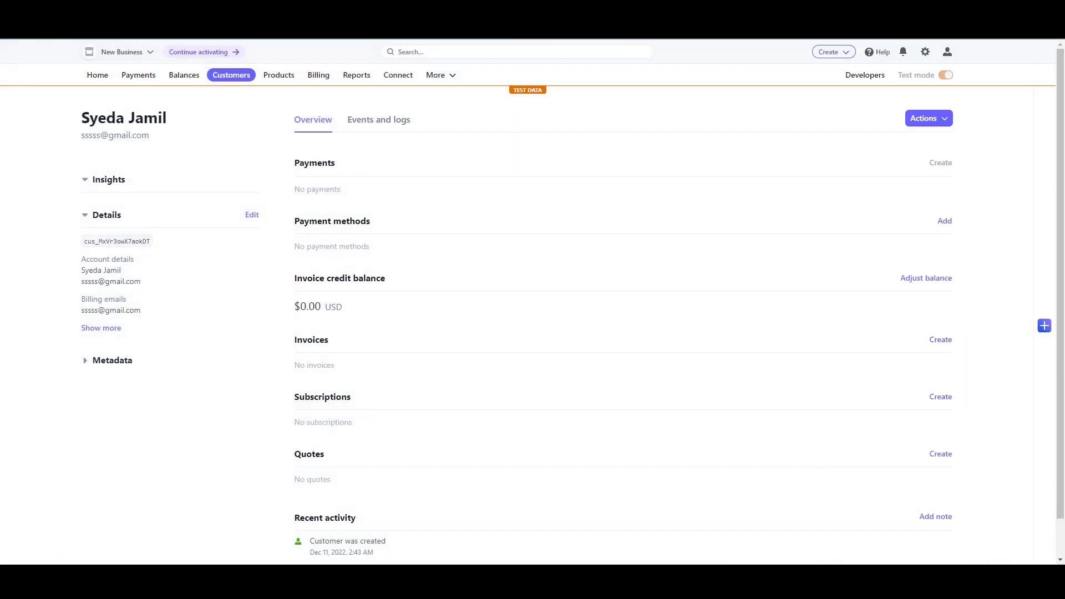